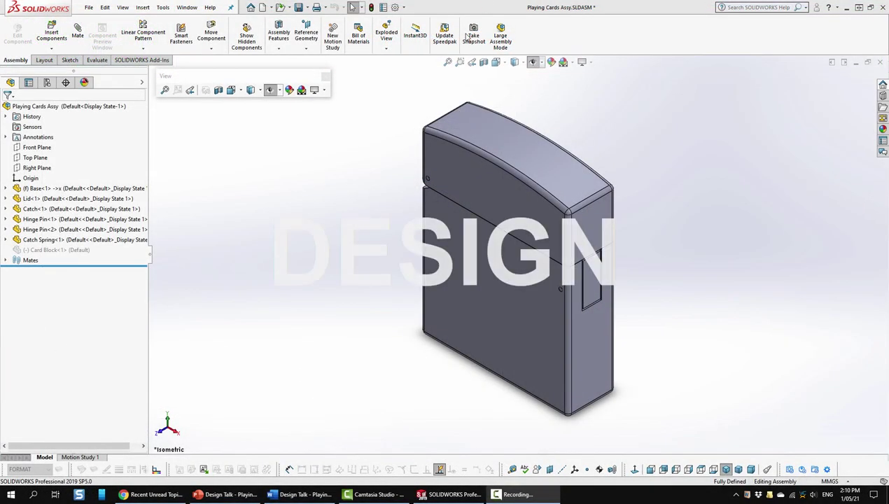
pyautogui.press('z')
pyautogui.press('z')
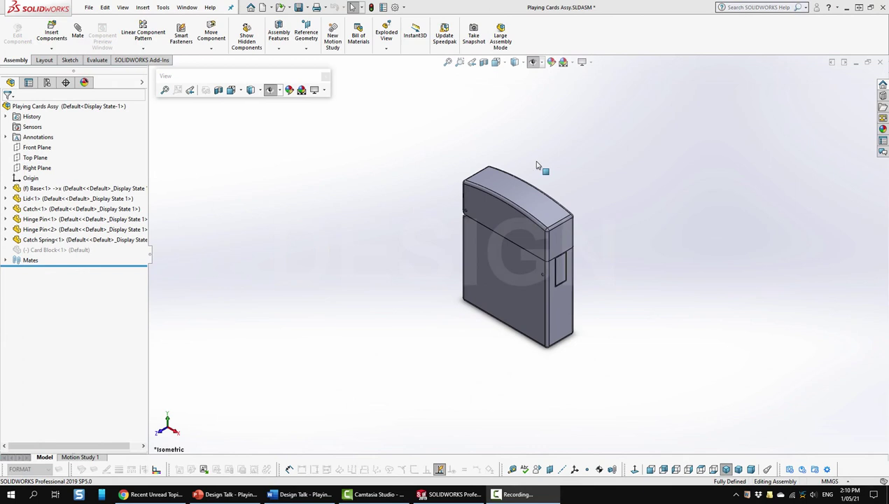
pyautogui.moveTo(546, 311); pyautogui.dragTo(493, 214, button='middle')
pyautogui.moveTo(522, 186); pyautogui.dragTo(612, 132)
pyautogui.moveTo(640, 174); pyautogui.dragTo(638, 176)
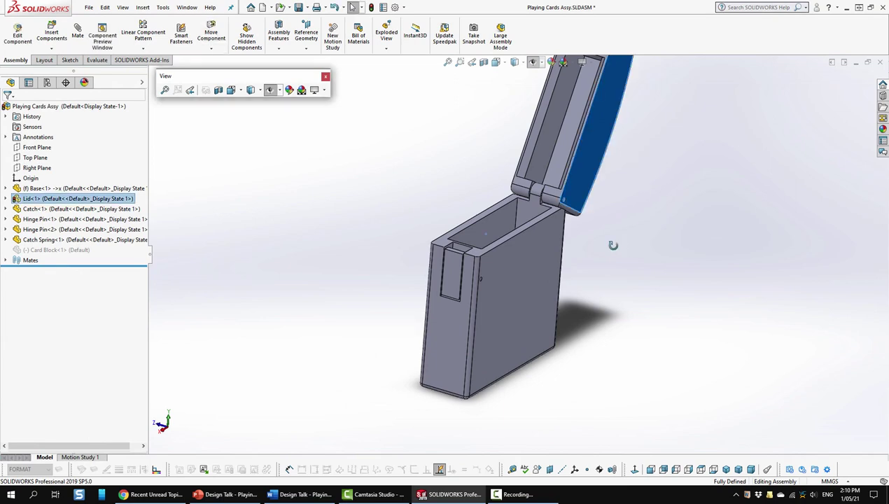
pyautogui.moveTo(613, 245); pyautogui.dragTo(675, 291, button='middle')
pyautogui.scroll(-5, 568, 221)
pyautogui.scroll(3, 527, 262)
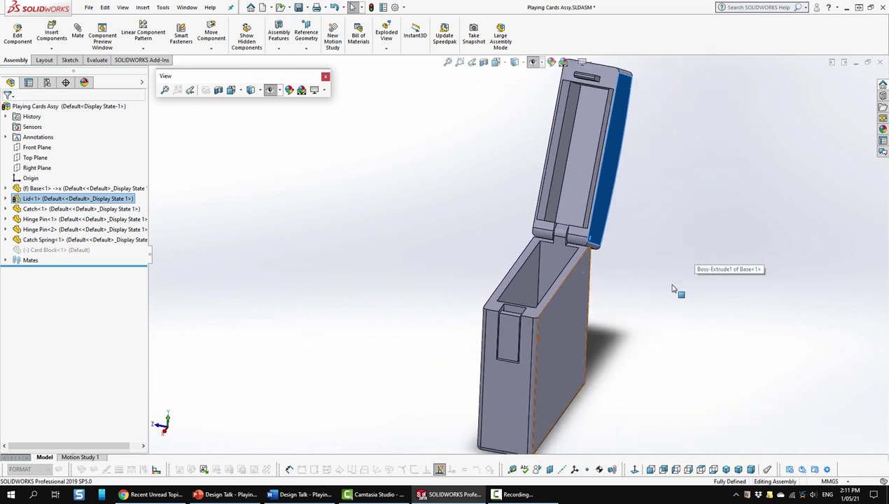
pyautogui.moveTo(618, 139); pyautogui.dragTo(549, 274)
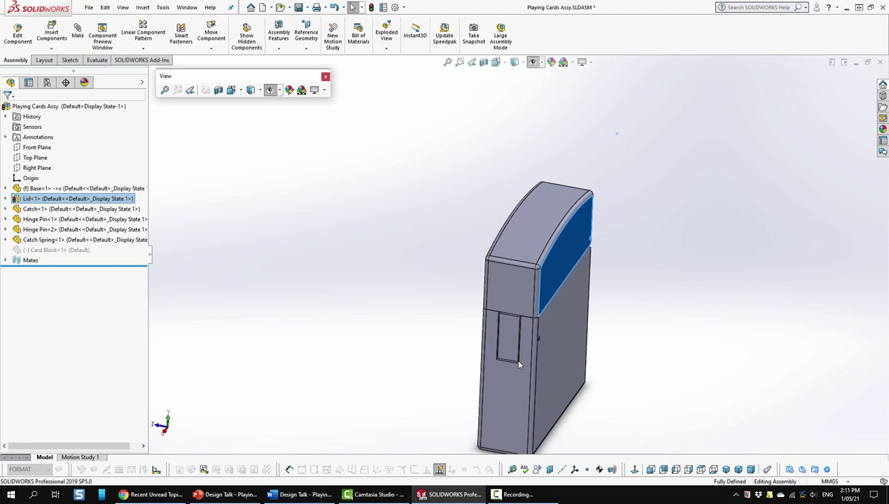
pyautogui.click(725, 469)
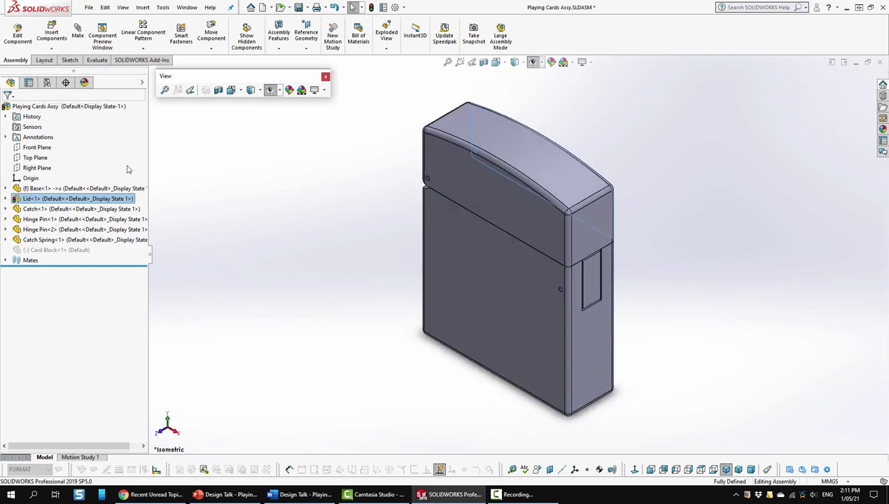
# Show the case in its Exploded View1 configuration and select the base part
pyautogui.click(47, 83)
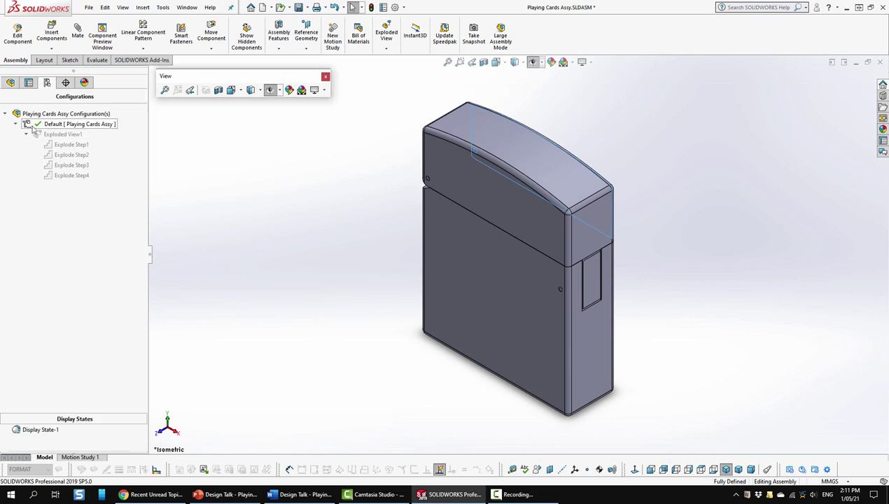
pyautogui.doubleClick(63, 134)
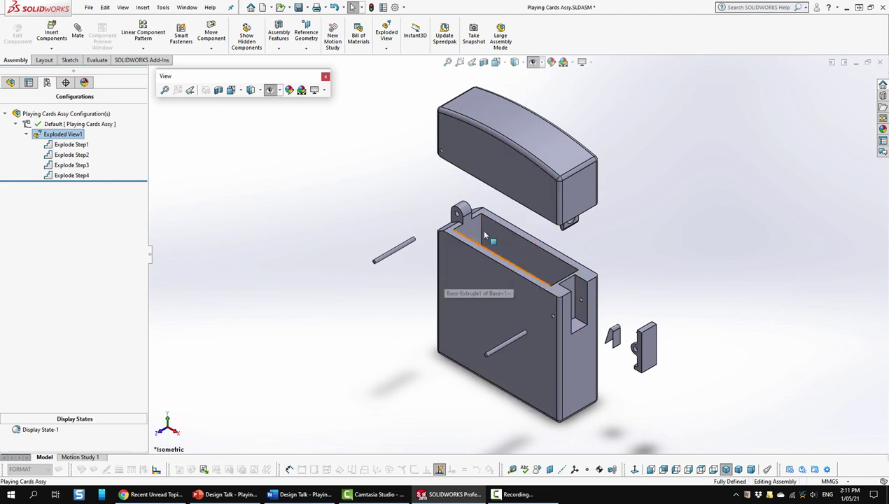
pyautogui.click(473, 266)
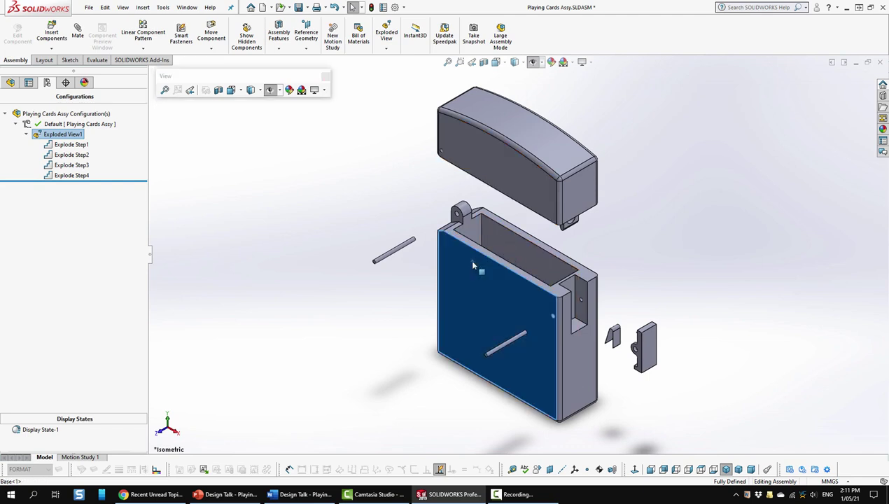
pyautogui.rightClick(472, 266)
pyautogui.press('Escape')
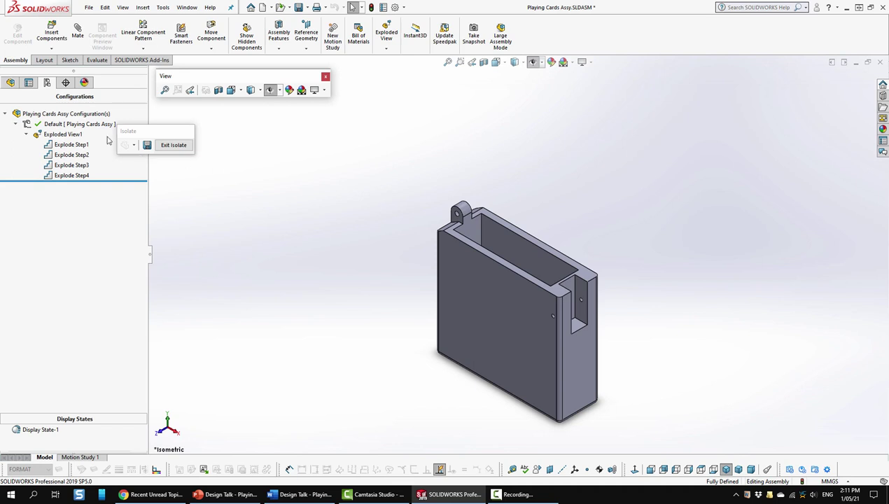
# Edit the Base part in the assembly and roll its history back to Boss-Extrude1
pyautogui.click(482, 260)
pyautogui.rightClick(482, 260)
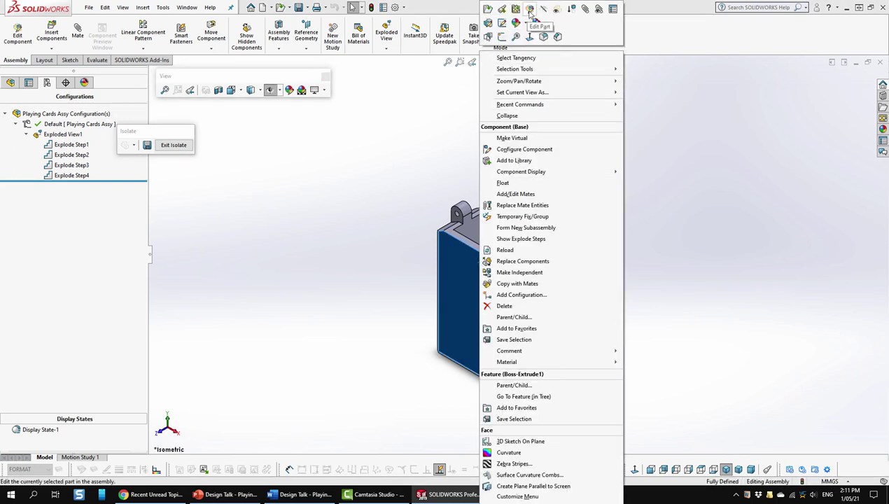
pyautogui.click(530, 12)
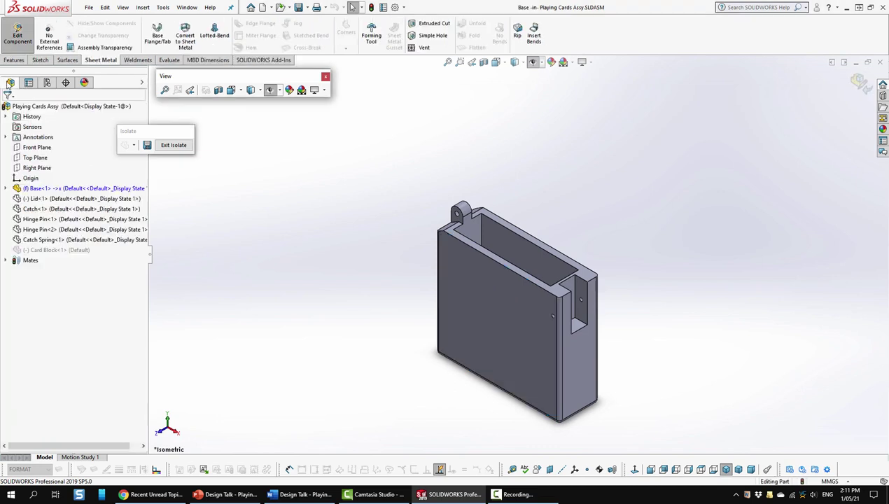
pyautogui.click(6, 189)
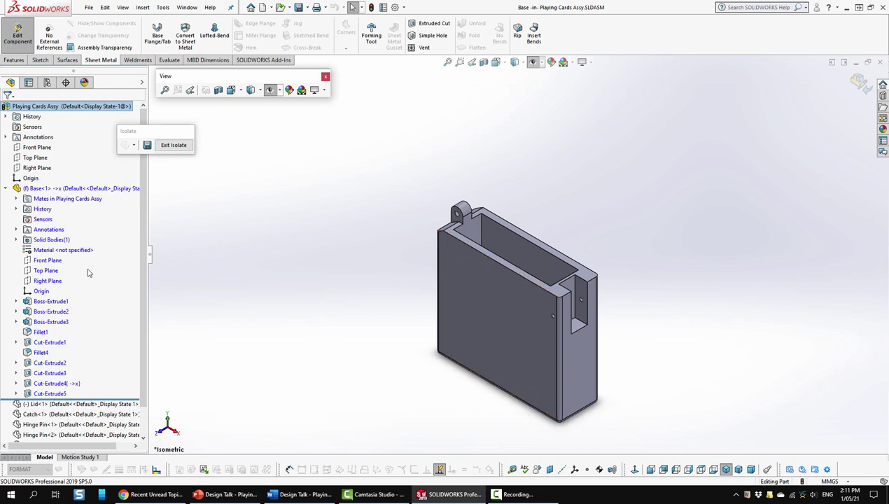
pyautogui.moveTo(98, 398); pyautogui.dragTo(102, 306)
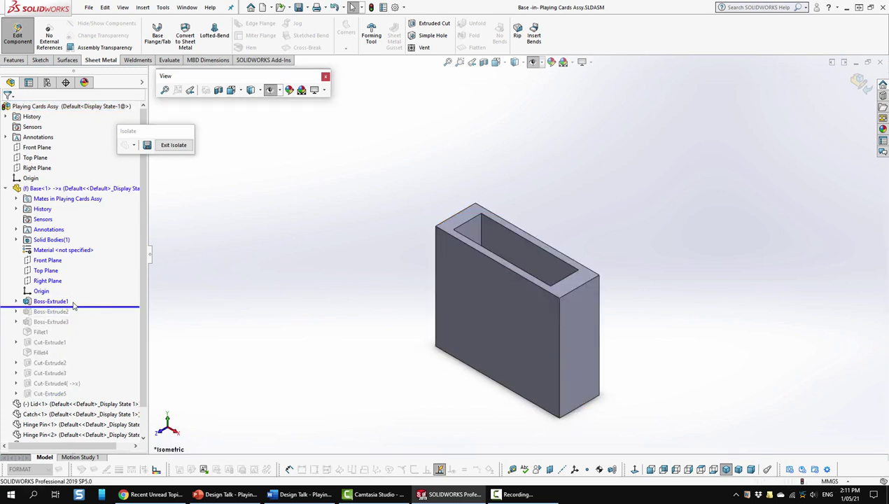
# Expand Boss-Extrude1 and select Sketch1 to show the base's profile
pyautogui.click(16, 301)
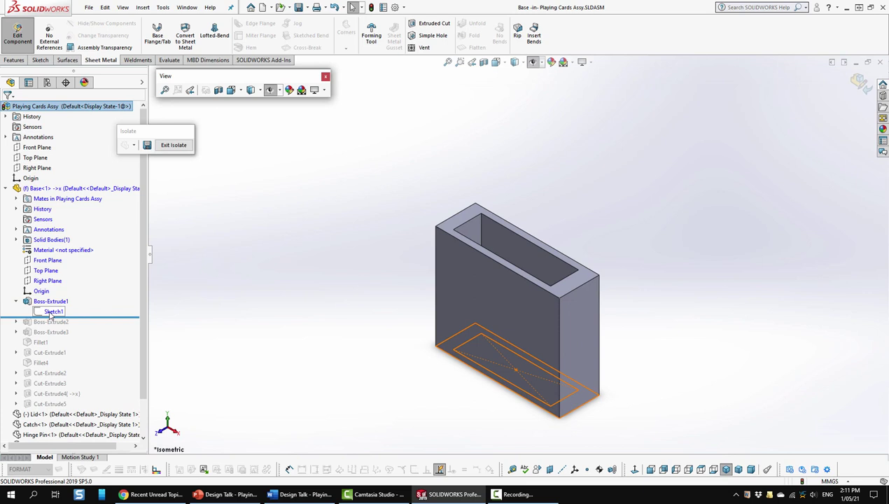
pyautogui.click(52, 311)
pyautogui.scroll(-2, 521, 368)
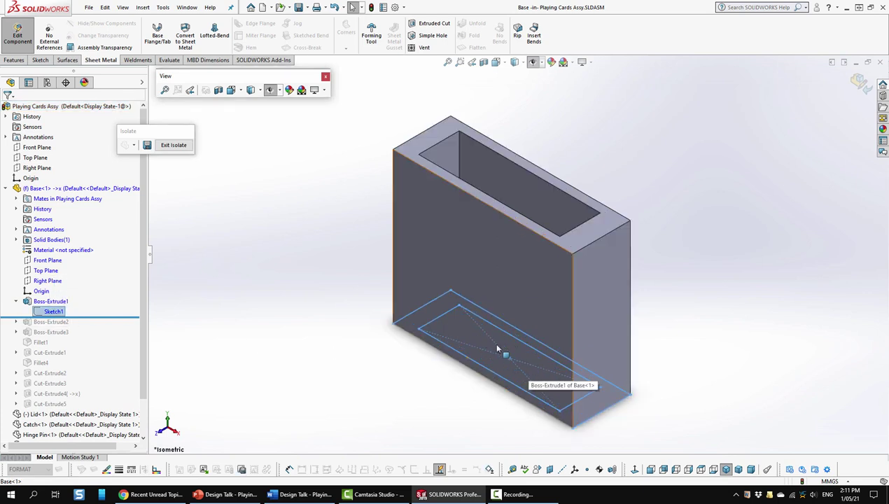
pyautogui.scroll(1, 557, 303)
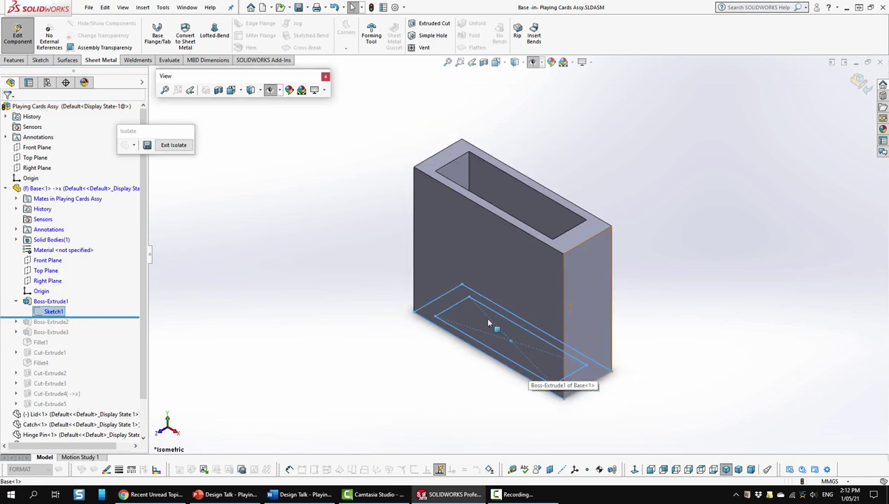
# Roll the base forward through Boss-Extrude2 and Boss-Extrude3, orbiting to a front view
pyautogui.moveTo(107, 319); pyautogui.dragTo(106, 326)
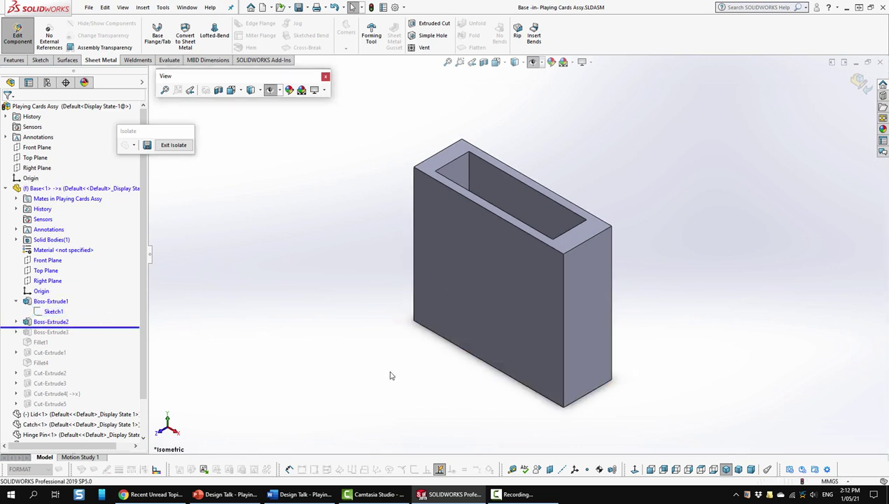
pyautogui.moveTo(414, 368); pyautogui.dragTo(487, 322, button='middle')
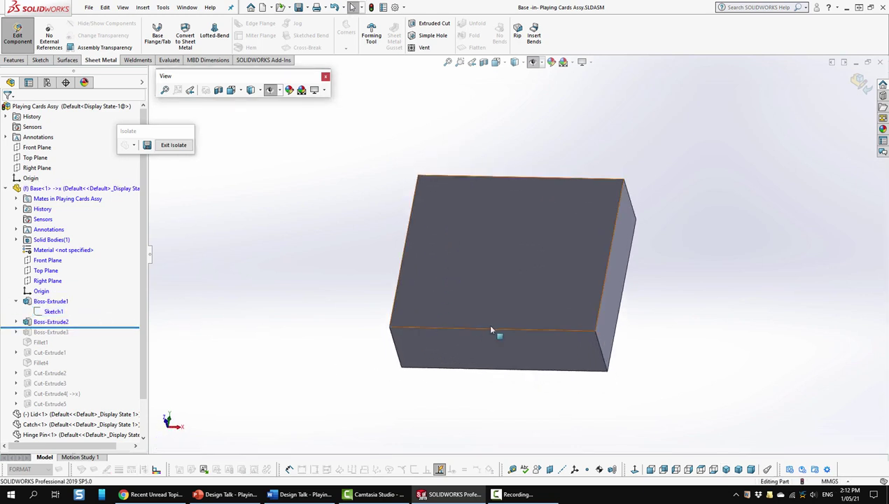
pyautogui.moveTo(465, 293); pyautogui.dragTo(507, 203, button='middle')
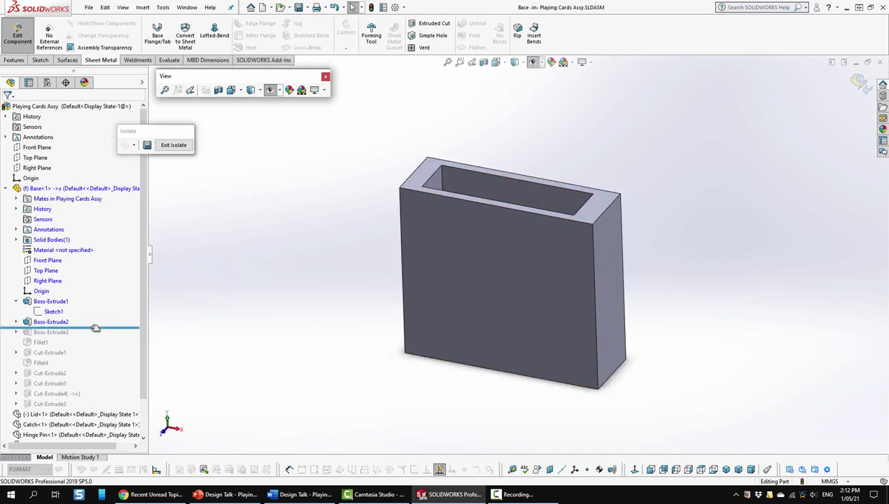
pyautogui.moveTo(96, 328); pyautogui.dragTo(89, 335)
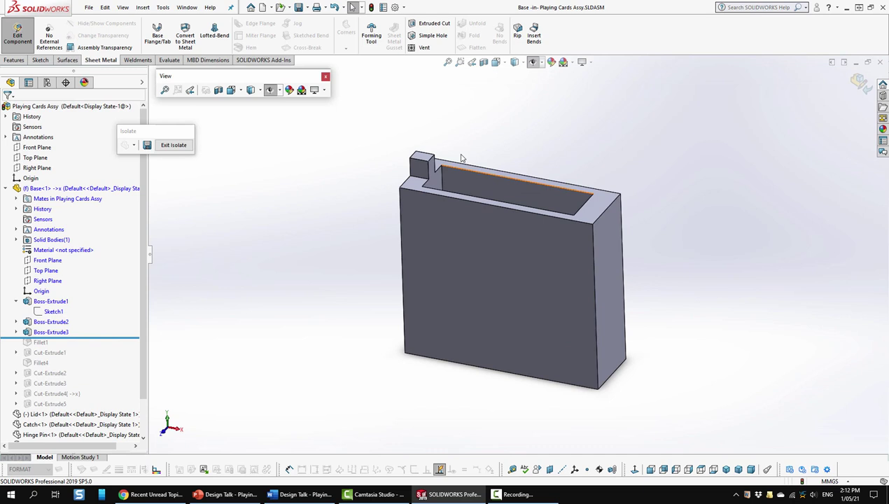
# Roll the base forward through Fillet1, Cut-Extrude1 and Fillet4
pyautogui.scroll(-3, 429, 203)
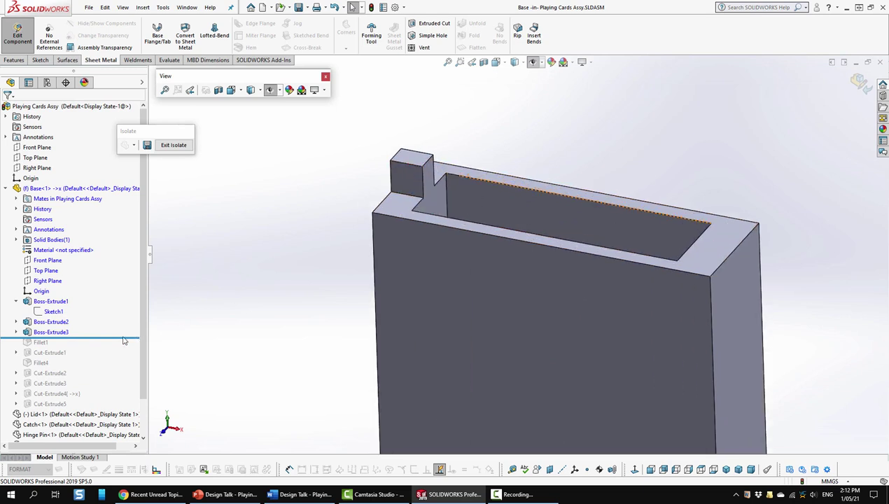
pyautogui.moveTo(123, 341); pyautogui.dragTo(121, 344)
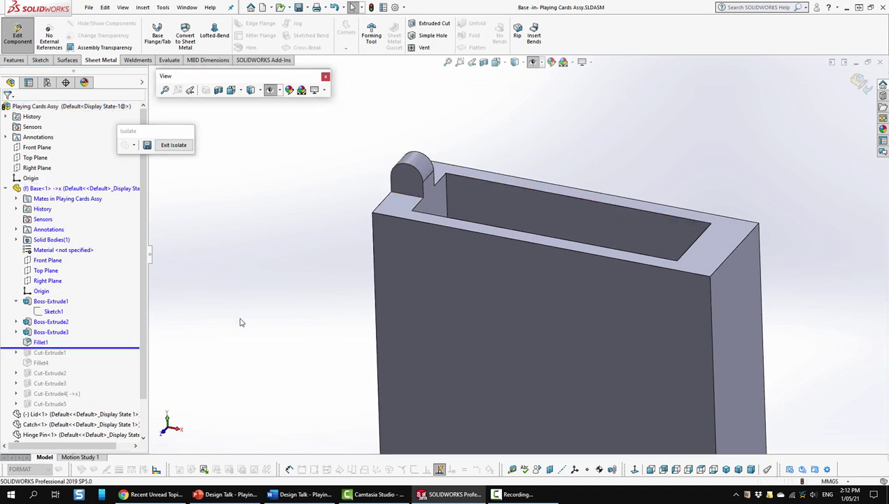
pyautogui.moveTo(119, 347); pyautogui.dragTo(119, 355)
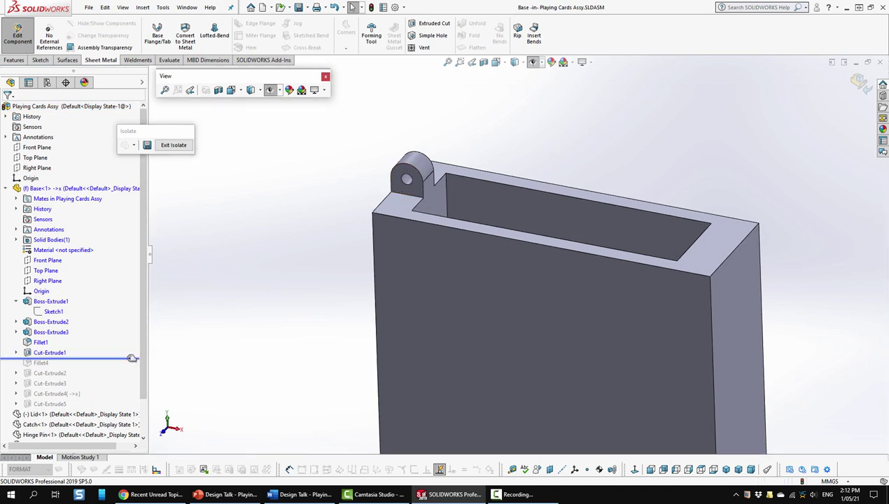
pyautogui.moveTo(131, 358); pyautogui.dragTo(126, 367)
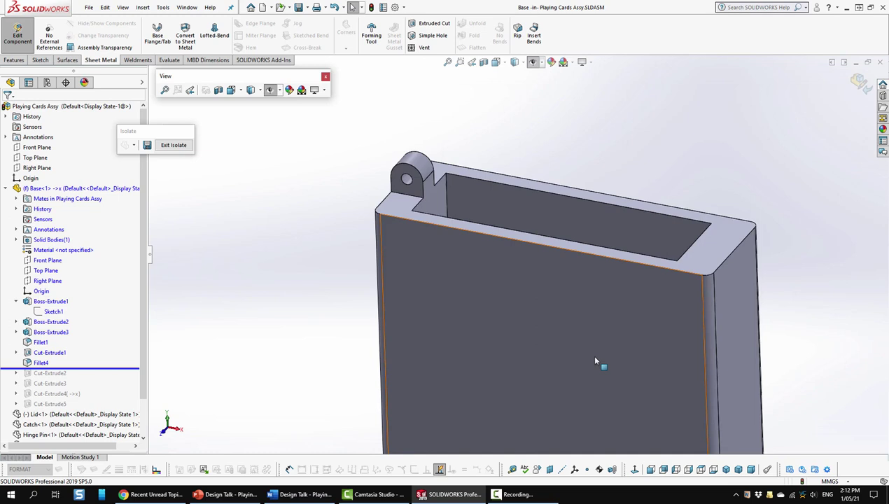
# Restore Cut-Extrude2 and Cut-Extrude3, orbiting toward the hinge corner
pyautogui.scroll(3, 595, 361)
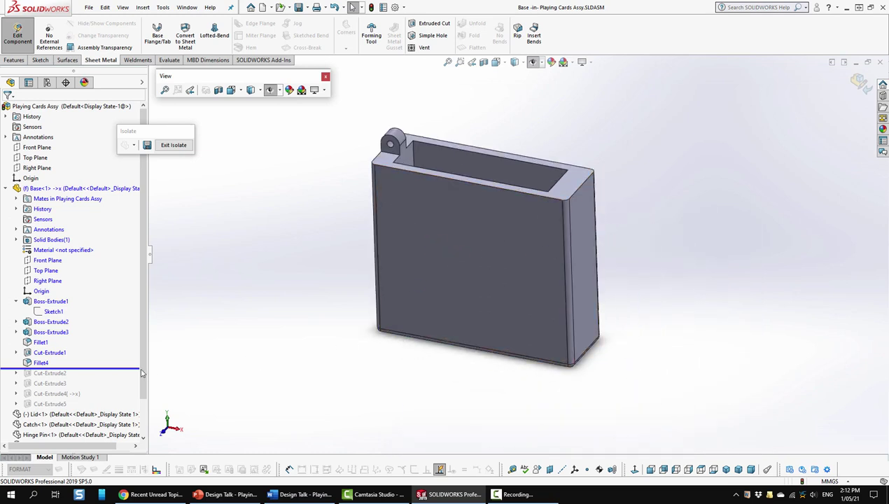
pyautogui.moveTo(131, 367); pyautogui.dragTo(131, 375)
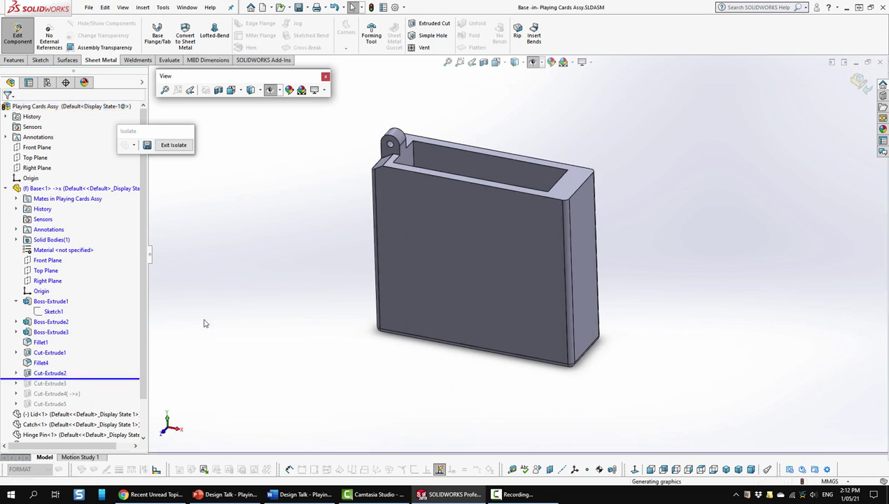
pyautogui.moveTo(238, 324); pyautogui.dragTo(324, 337, button='middle')
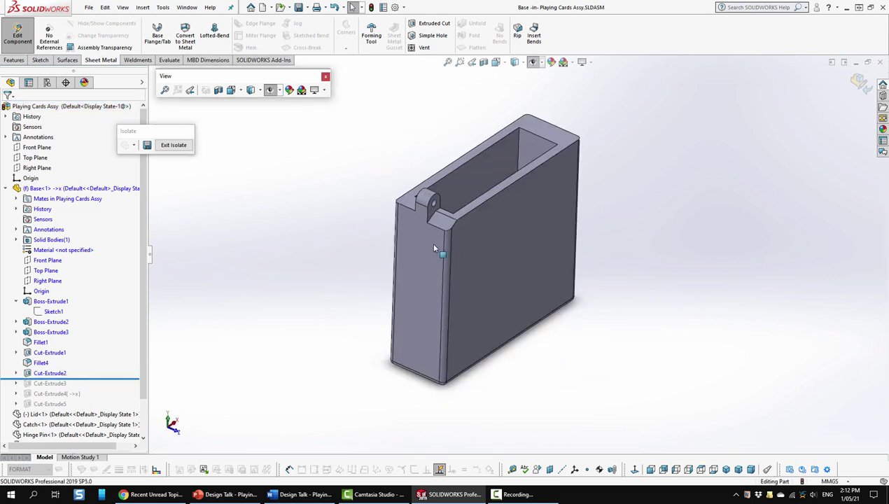
pyautogui.scroll(-5, 468, 239)
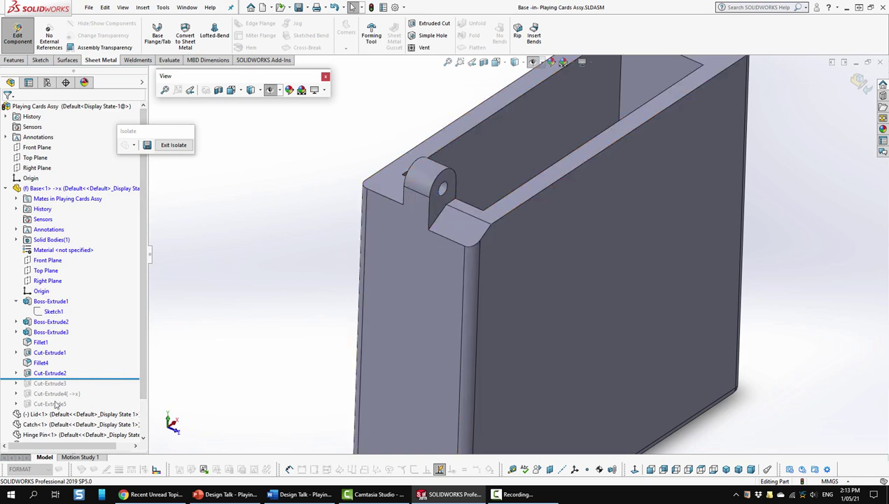
pyautogui.moveTo(83, 382); pyautogui.dragTo(83, 390)
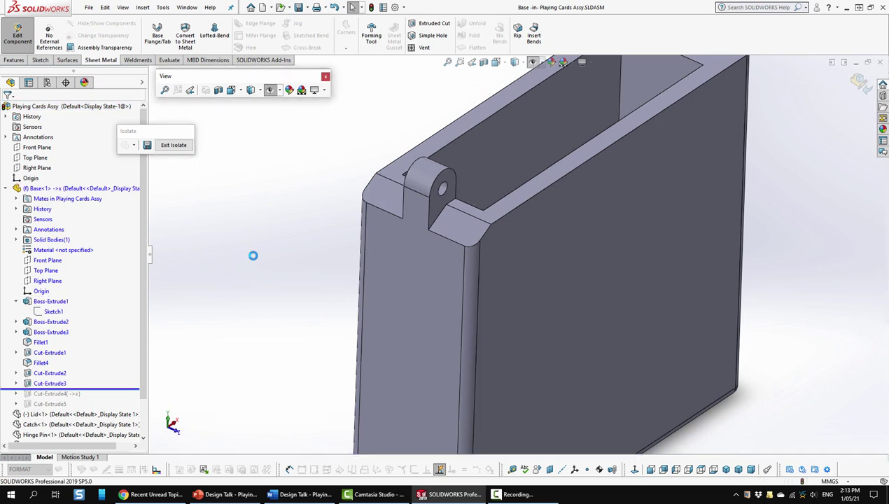
# Fit the box in view and restore Cut-Extrude4, turning it to see the side slot
pyautogui.press('f')
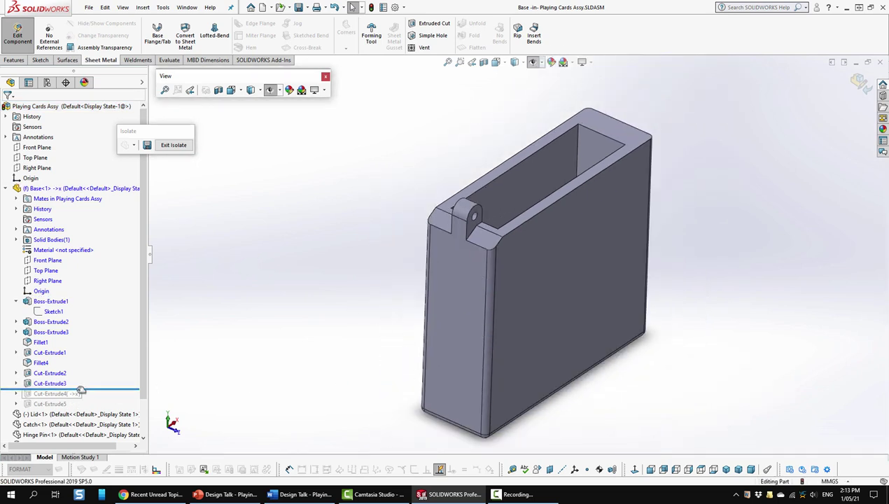
pyautogui.moveTo(81, 389); pyautogui.dragTo(81, 398)
pyautogui.moveTo(520, 382); pyautogui.dragTo(610, 303, button='middle')
pyautogui.scroll(-4, 618, 247)
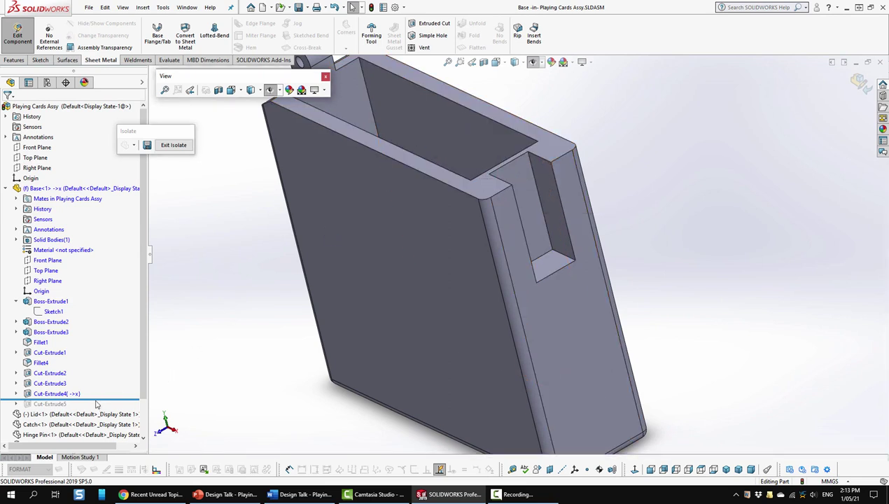
# Restore the Cut-Extrude5 pin holes, inspect the box, and exit base part editing
pyautogui.moveTo(98, 402); pyautogui.dragTo(100, 410)
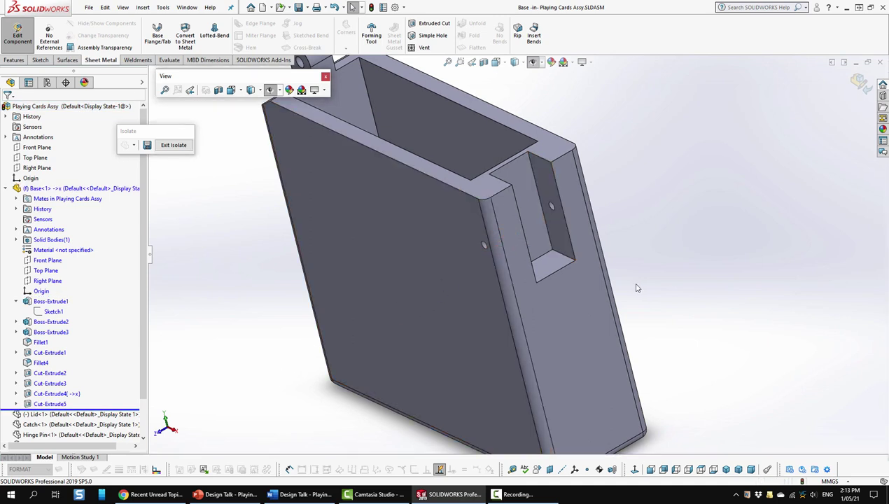
pyautogui.moveTo(666, 287); pyautogui.dragTo(622, 274, button='middle')
pyautogui.scroll(2, 595, 245)
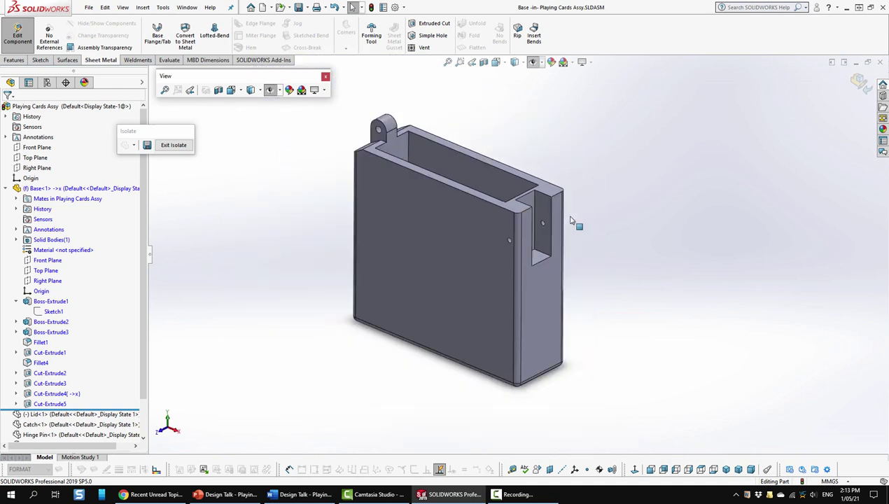
pyautogui.moveTo(575, 222); pyautogui.dragTo(564, 220, button='middle')
pyautogui.scroll(-1, 563, 220)
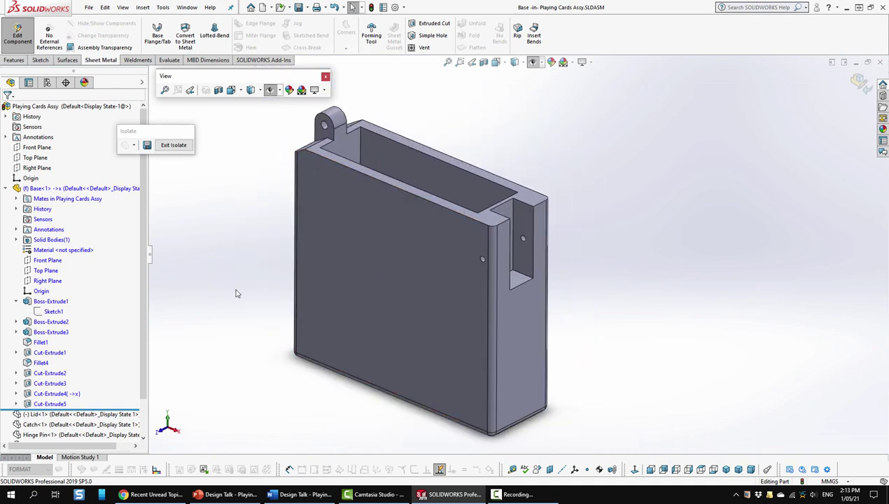
pyautogui.click(860, 82)
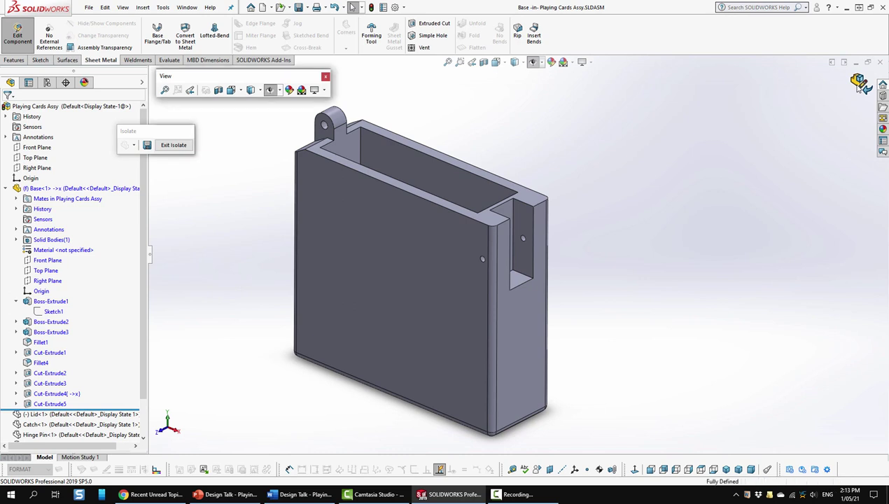
# Exit isolation of the base to restore the assembly, then isolate the lid
pyautogui.click(180, 147)
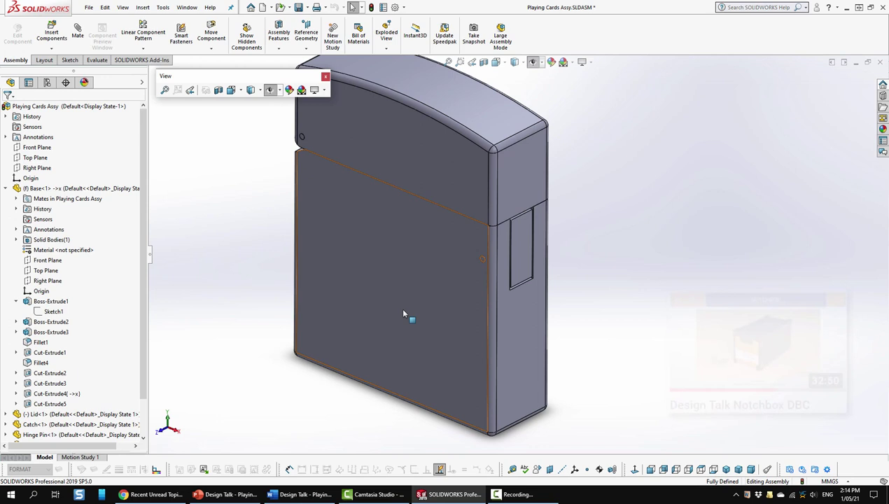
pyautogui.click(447, 164)
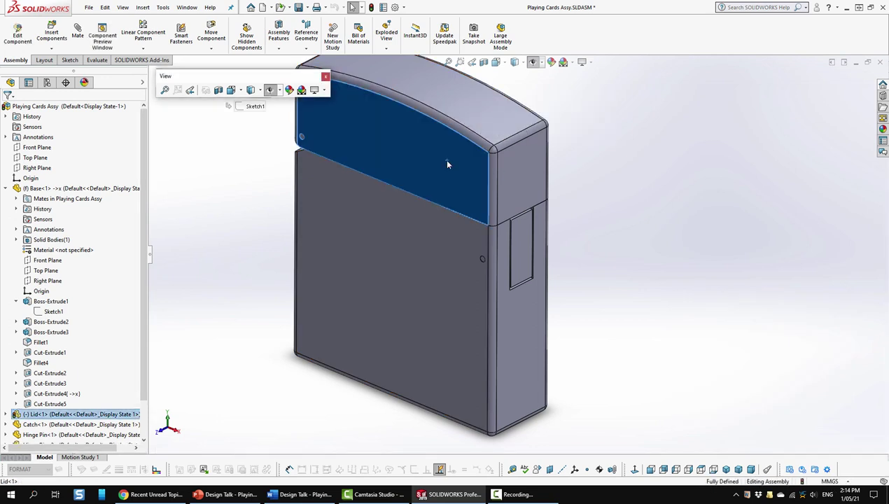
pyautogui.rightClick(447, 163)
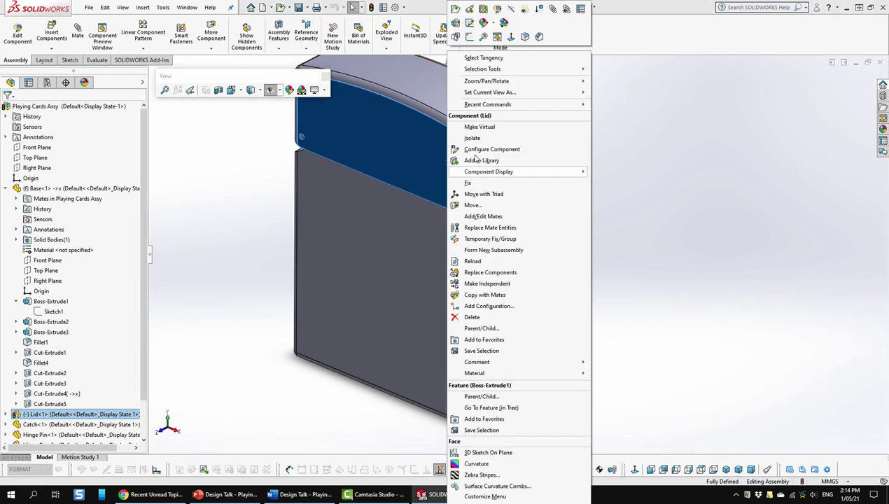
pyautogui.click(478, 143)
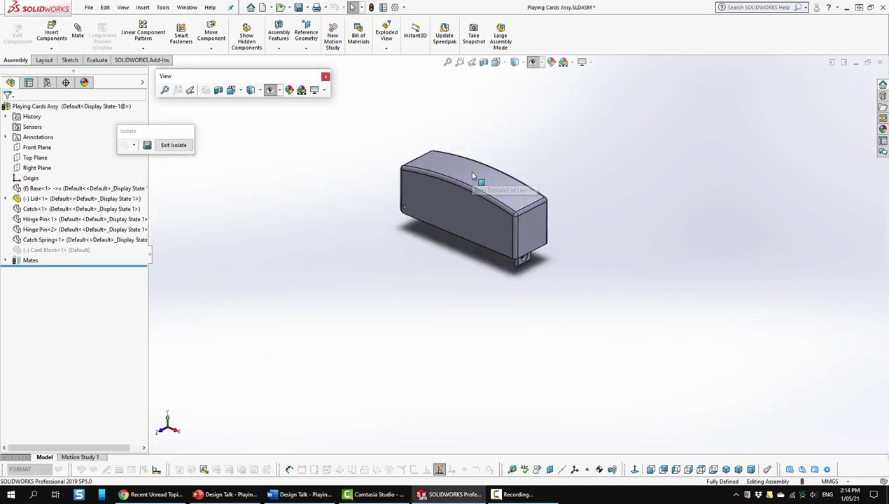
pyautogui.scroll(-5, 473, 176)
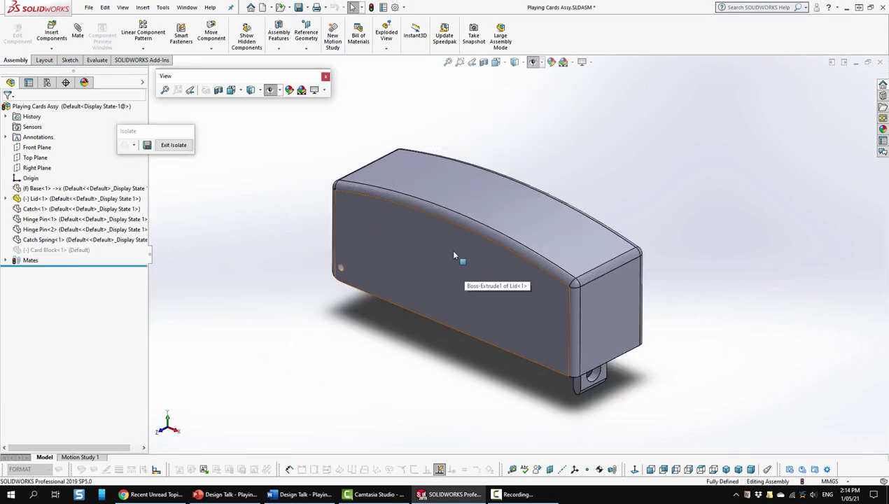
# Edit Lid<1> in place, orbit to its underside, and return to the isometric view
pyautogui.rightClick(112, 199)
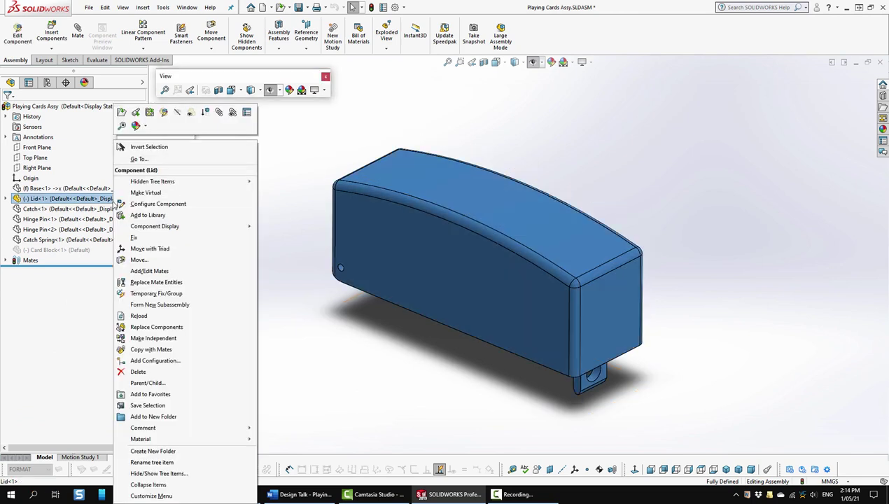
pyautogui.click(150, 112)
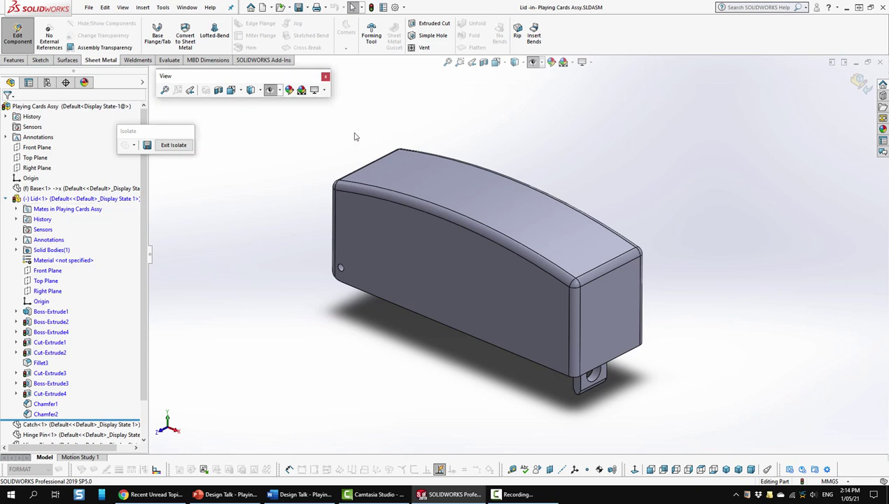
pyautogui.moveTo(354, 137); pyautogui.dragTo(259, 320, button='middle')
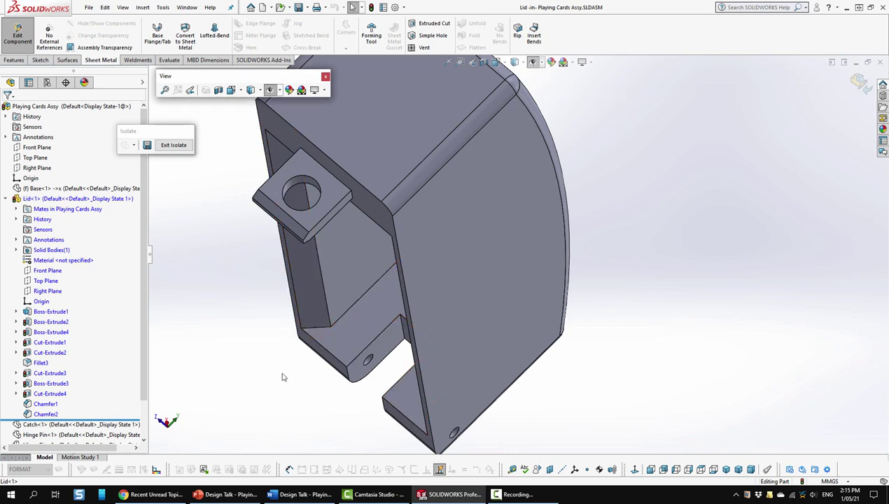
pyautogui.click(730, 474)
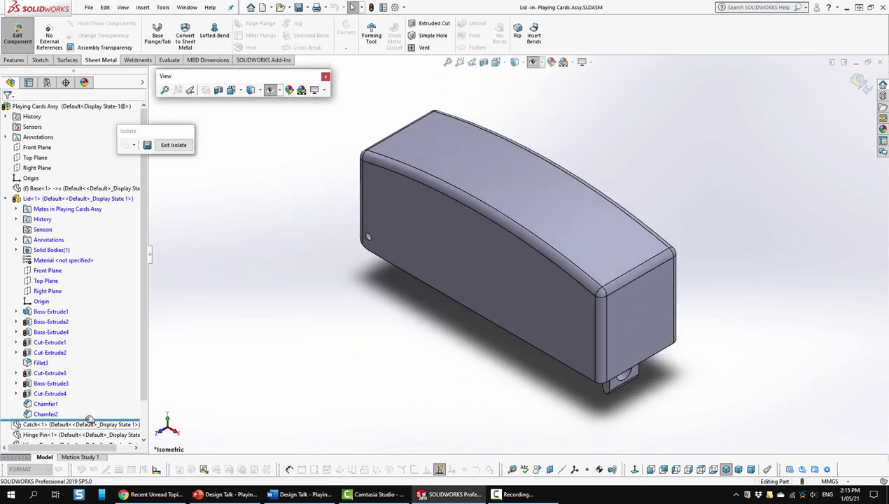
# Roll the lid back to Boss-Extrude1, show its sketch, and step through Boss-Extrude2 and Boss-Extrude4
pyautogui.moveTo(91, 422); pyautogui.dragTo(98, 318)
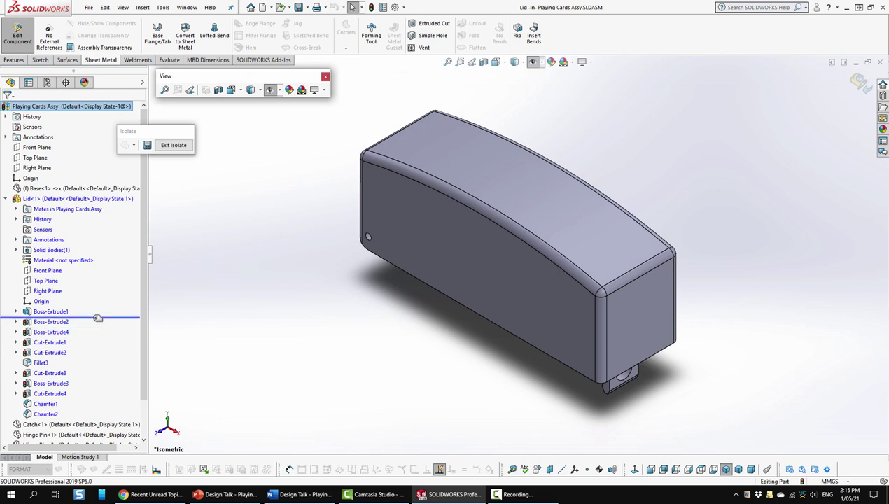
pyautogui.moveTo(364, 294); pyautogui.dragTo(378, 248, button='middle')
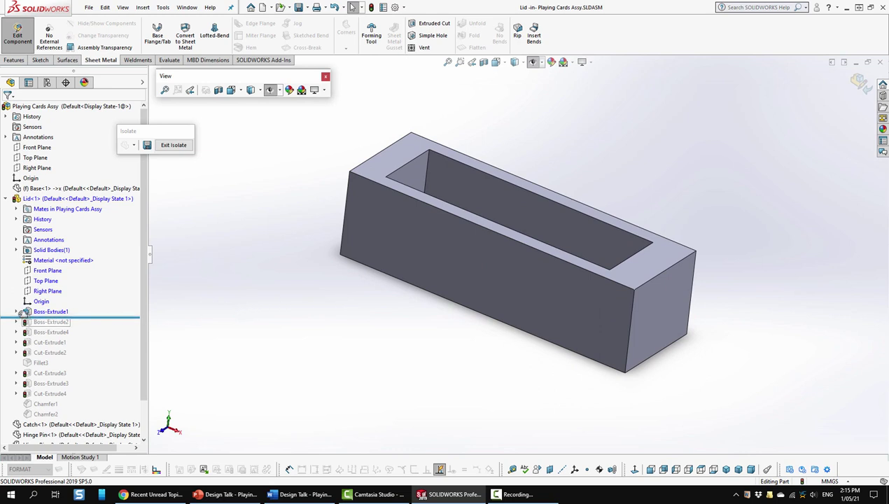
pyautogui.click(108, 319)
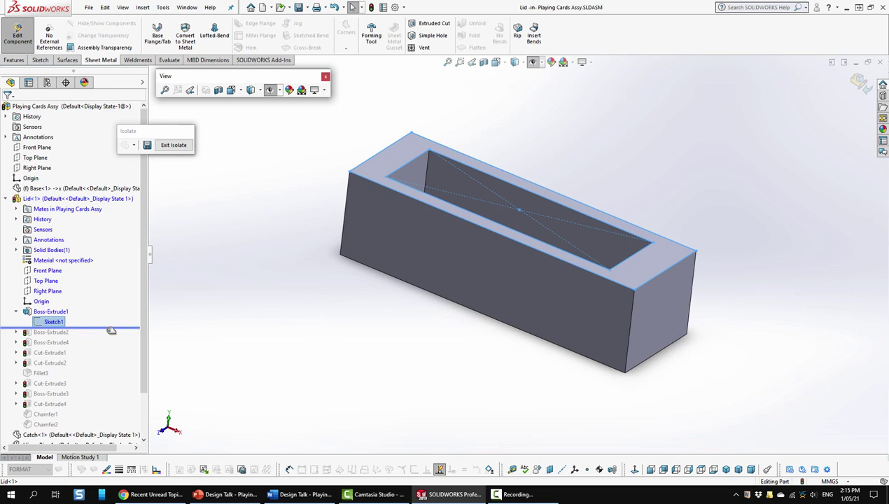
pyautogui.moveTo(107, 330); pyautogui.dragTo(112, 338)
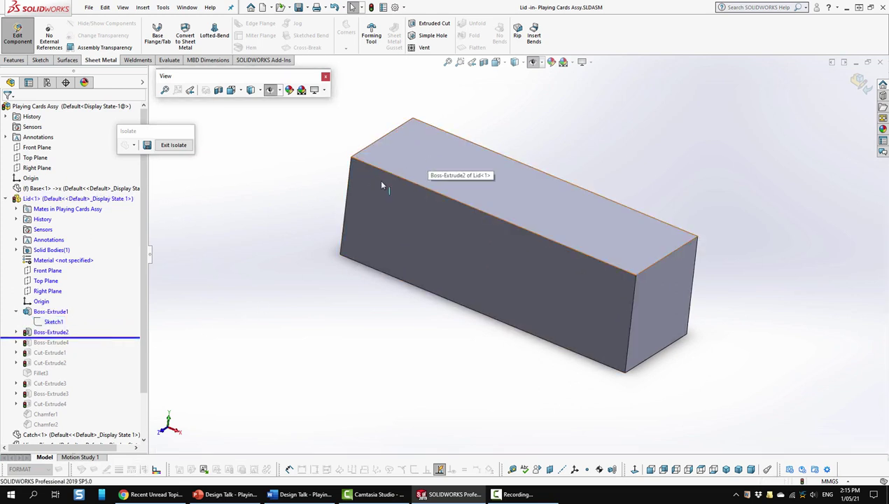
pyautogui.moveTo(112, 338); pyautogui.dragTo(107, 344)
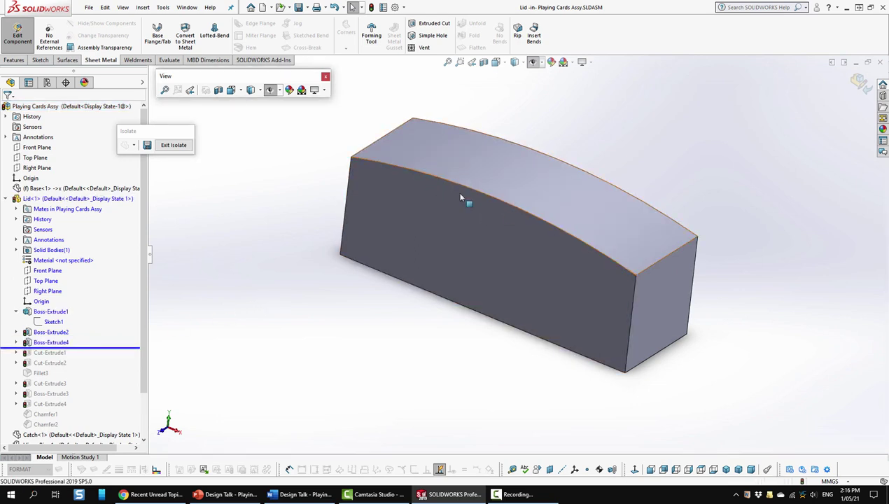
pyautogui.moveTo(84, 347); pyautogui.dragTo(87, 341)
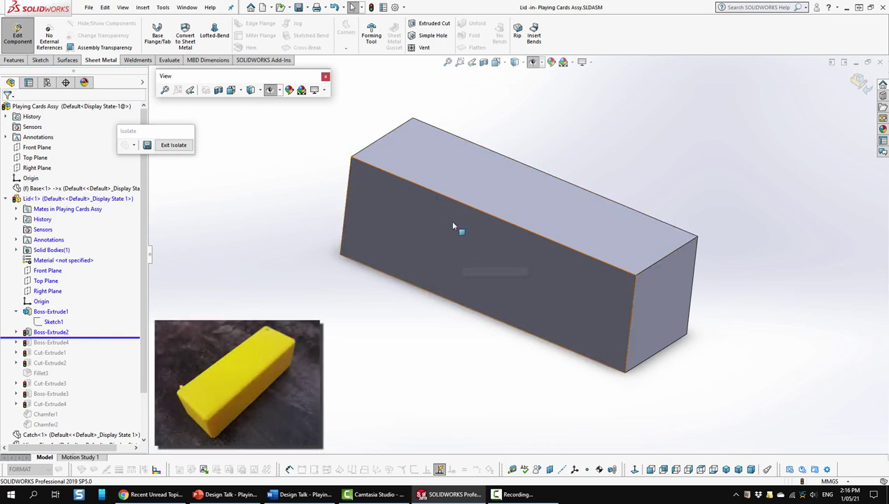
# Restore Boss-Extrude4 and Cut-Extrude1, orbiting to view the lid's hollow underside
pyautogui.moveTo(453, 225); pyautogui.dragTo(452, 262, button='middle')
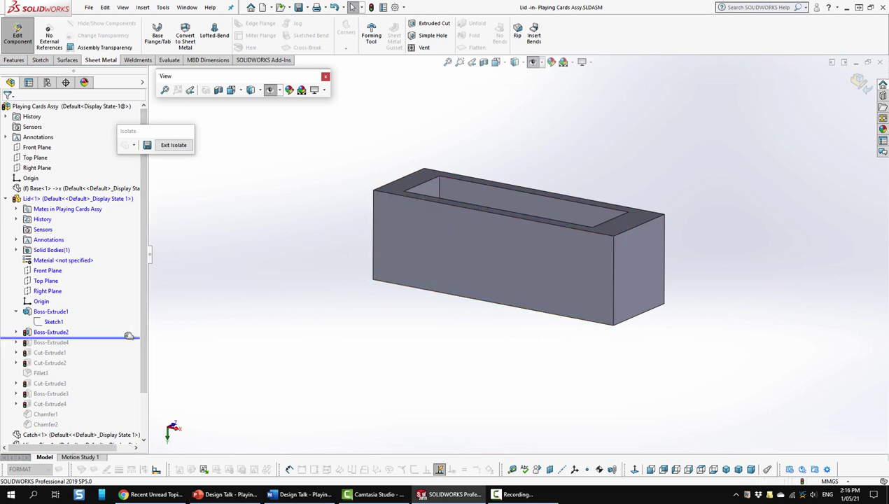
pyautogui.moveTo(127, 337); pyautogui.dragTo(124, 346)
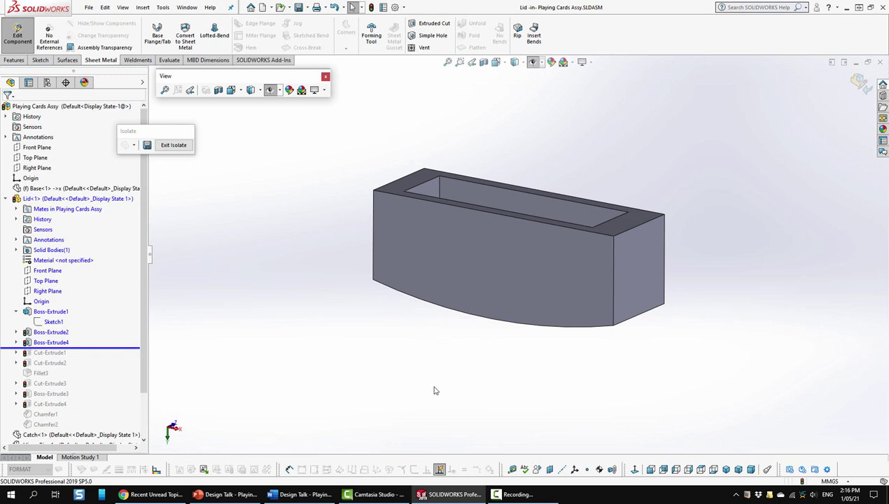
pyautogui.moveTo(434, 391); pyautogui.dragTo(371, 269, button='middle')
pyautogui.moveTo(114, 346); pyautogui.dragTo(109, 357)
pyautogui.moveTo(371, 387); pyautogui.dragTo(396, 219, button='middle')
# Restore Cut-Extrude2, Fillet3 and Cut-Extrude3 on the lid, orbiting to inspect each
pyautogui.scroll(-2, 395, 218)
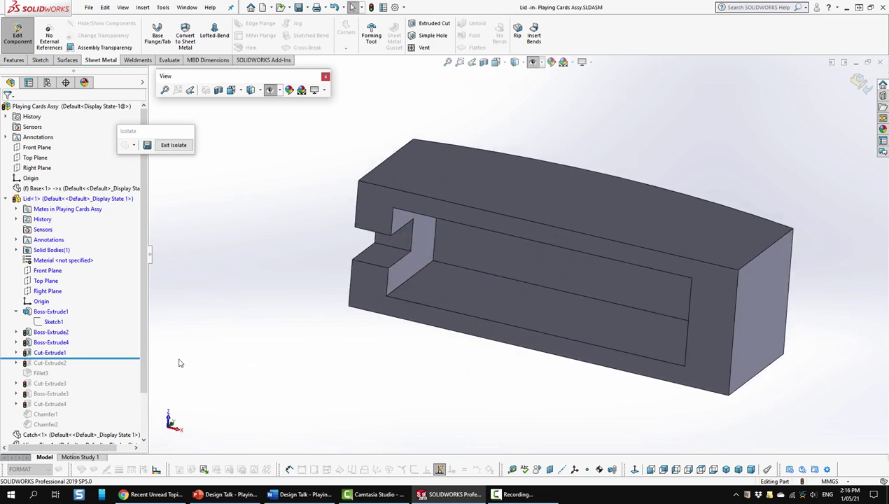
pyautogui.moveTo(130, 358); pyautogui.dragTo(123, 366)
pyautogui.moveTo(298, 250)
pyautogui.mouseDown(button='middle')
pyautogui.moveTo(298, 334)
pyautogui.moveTo(282, 392)
pyautogui.moveTo(299, 380)
pyautogui.moveTo(312, 282)
pyautogui.moveTo(300, 236)
pyautogui.mouseUp(button='middle')
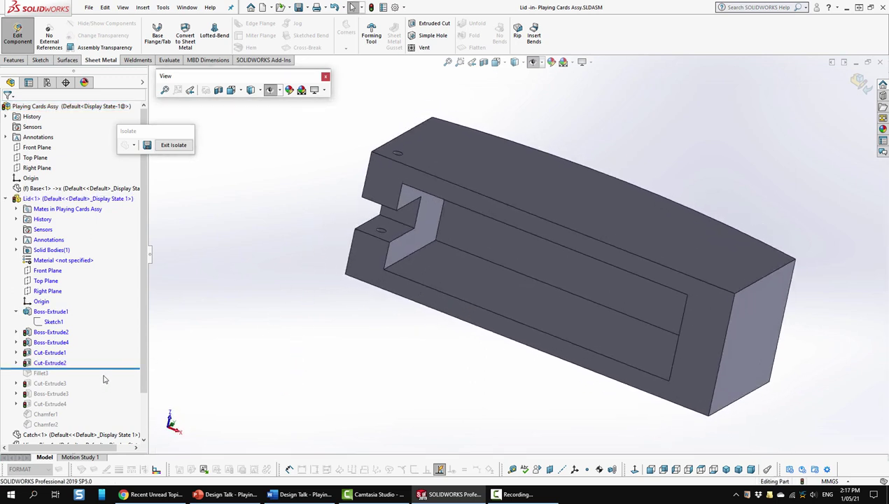
pyautogui.moveTo(110, 369); pyautogui.dragTo(113, 378)
pyautogui.moveTo(275, 335); pyautogui.dragTo(280, 378, button='middle')
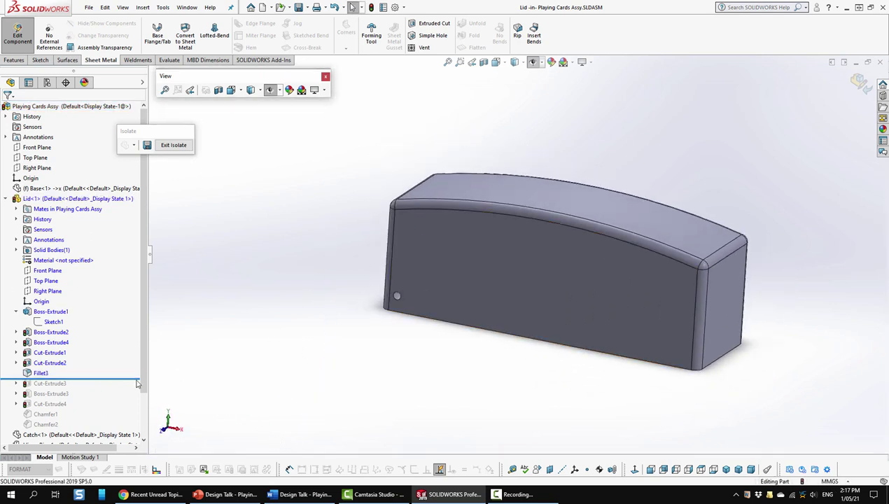
pyautogui.moveTo(123, 377); pyautogui.dragTo(121, 387)
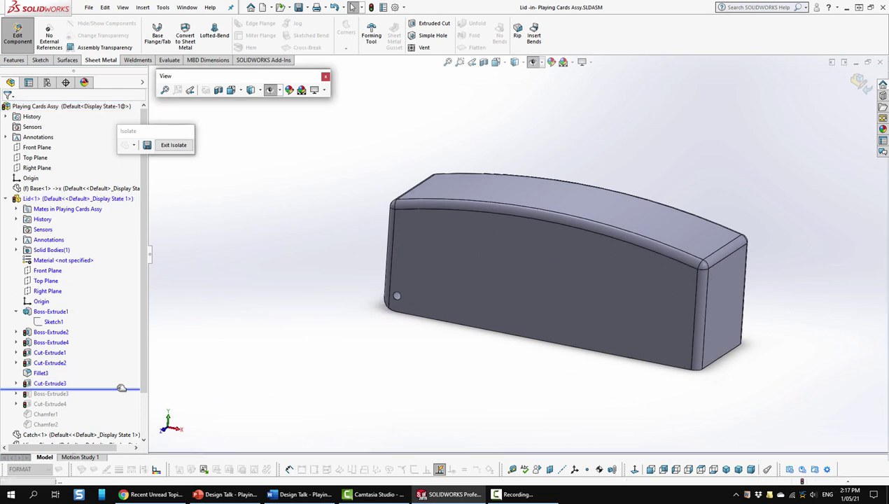
pyautogui.moveTo(363, 404); pyautogui.dragTo(414, 141, button='middle')
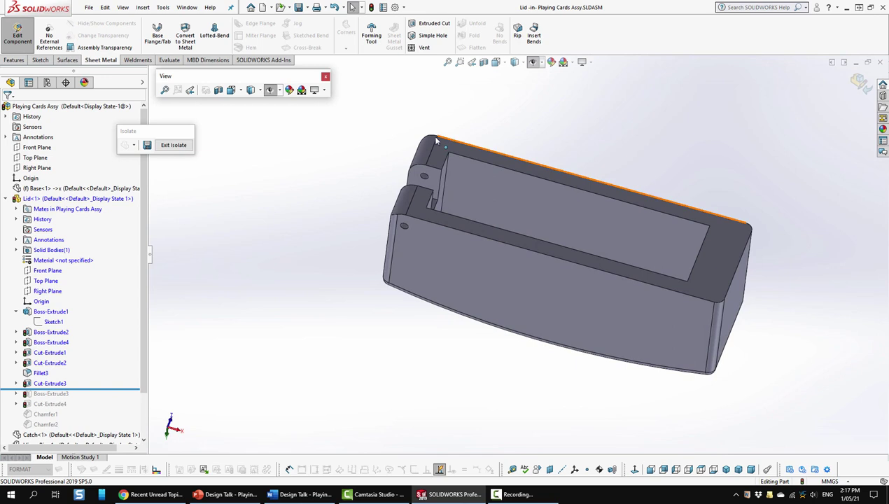
pyautogui.moveTo(490, 224); pyautogui.dragTo(433, 341, button='middle')
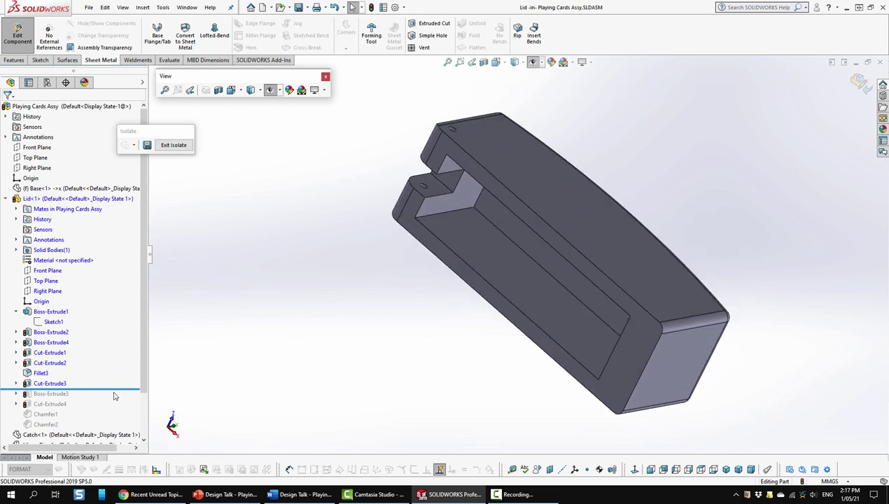
# Restore Boss-Extrude3, Cut-Extrude4, Chamfer1 and Chamfer2, then return to isometric view
pyautogui.moveTo(122, 389); pyautogui.dragTo(120, 399)
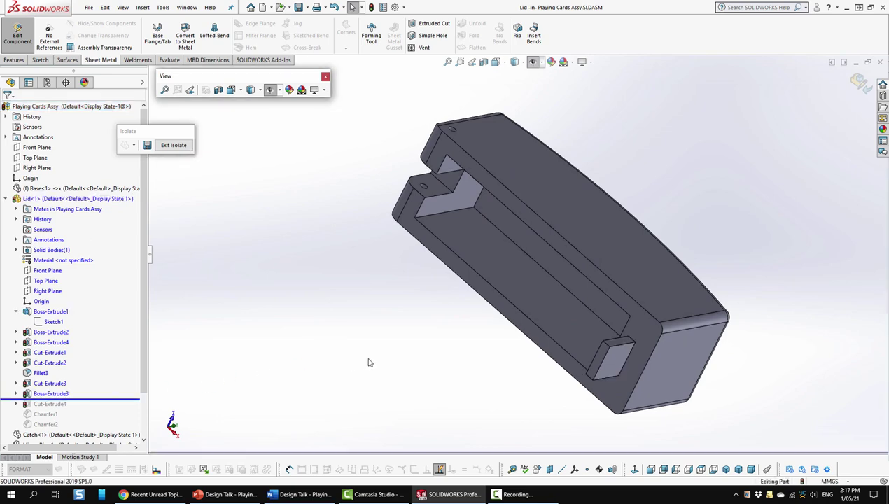
pyautogui.moveTo(622, 377); pyautogui.dragTo(522, 314, button='middle')
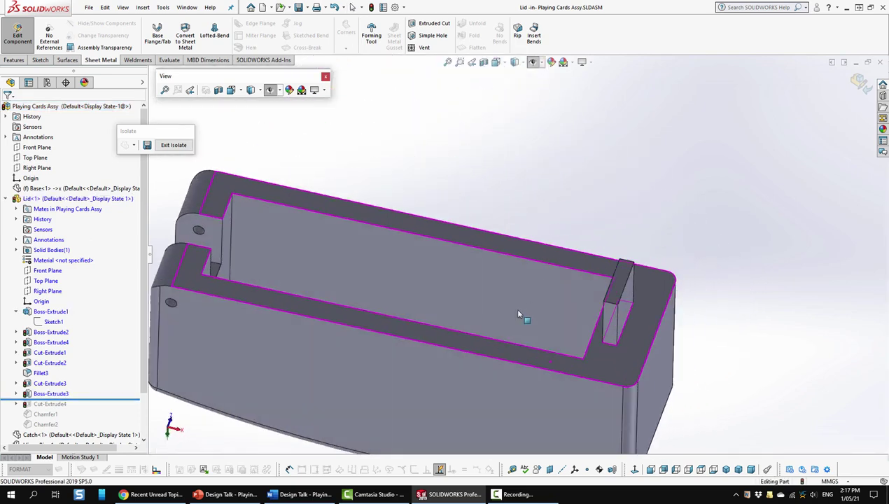
pyautogui.moveTo(120, 399); pyautogui.dragTo(120, 407)
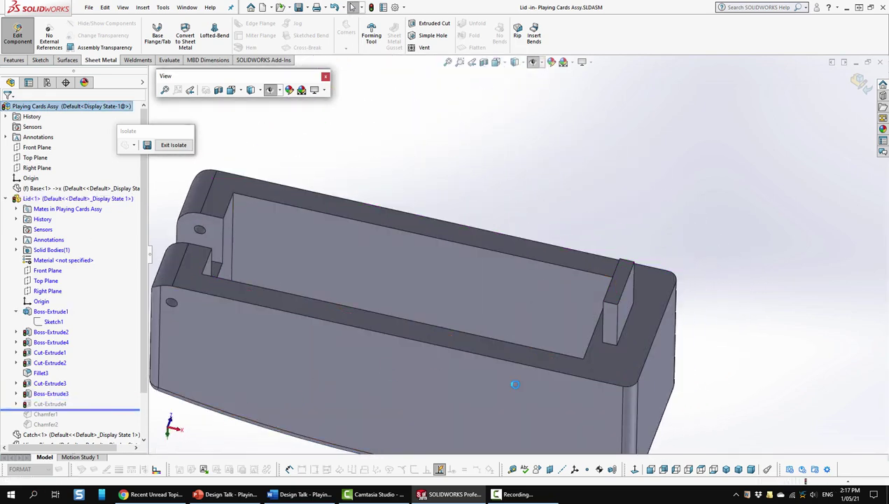
pyautogui.moveTo(690, 395); pyautogui.dragTo(636, 395, button='middle')
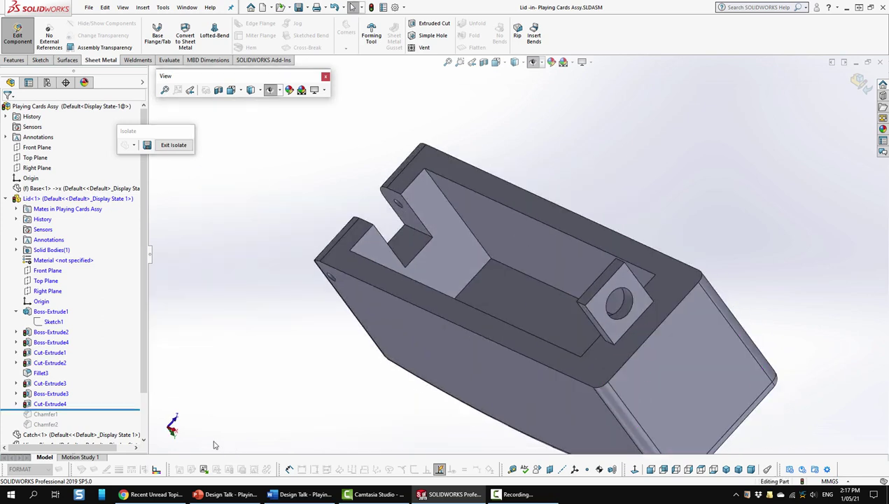
pyautogui.moveTo(112, 410); pyautogui.dragTo(113, 419)
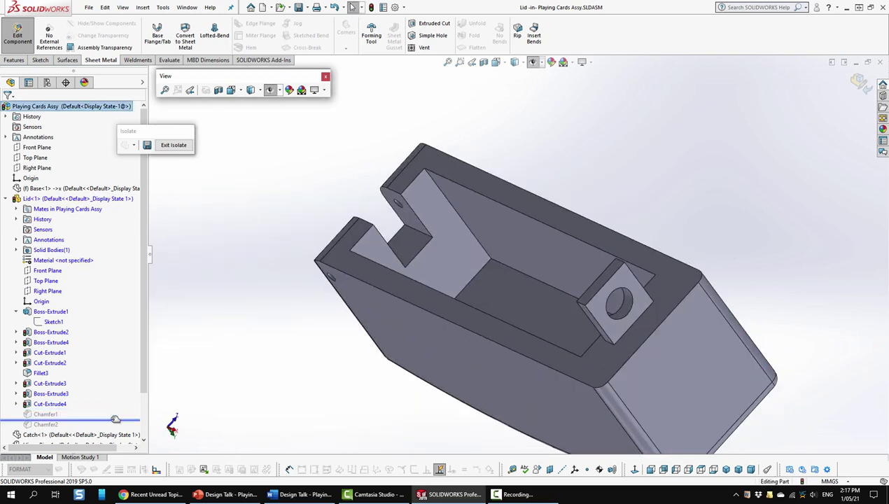
pyautogui.moveTo(627, 373); pyautogui.dragTo(609, 392, button='middle')
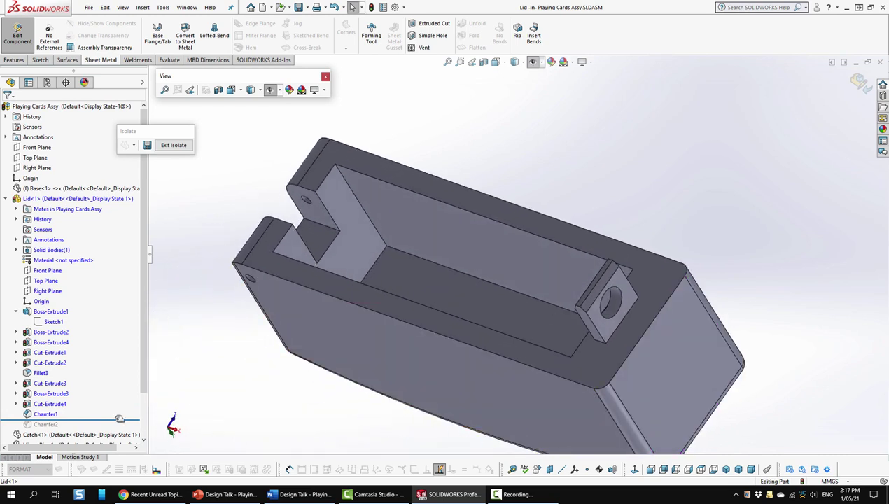
pyautogui.moveTo(112, 419); pyautogui.dragTo(112, 429)
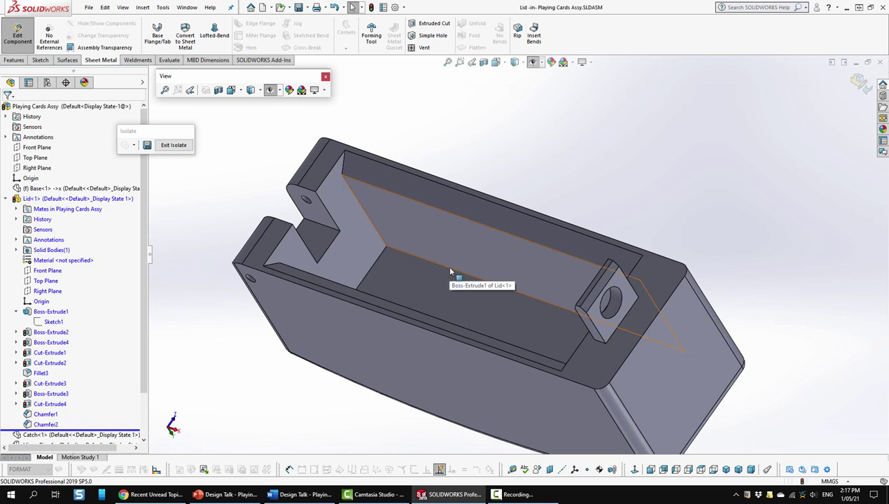
pyautogui.moveTo(452, 274); pyautogui.dragTo(464, 308, button='middle')
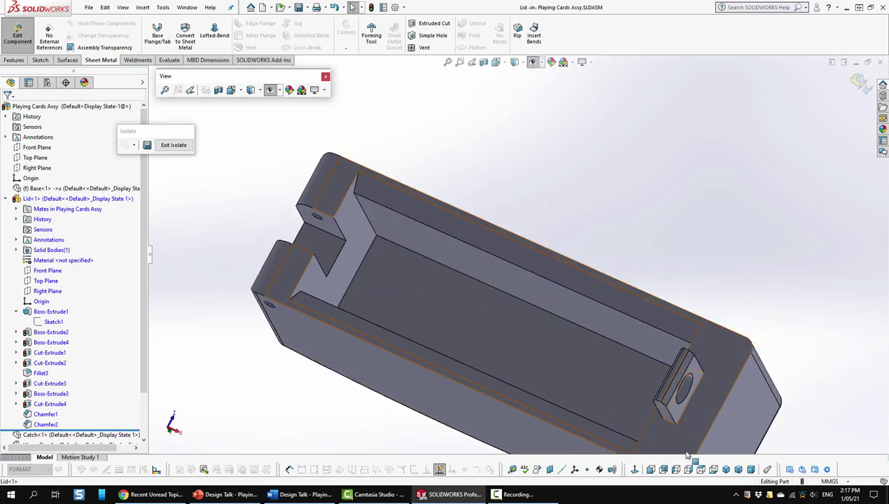
pyautogui.click(726, 470)
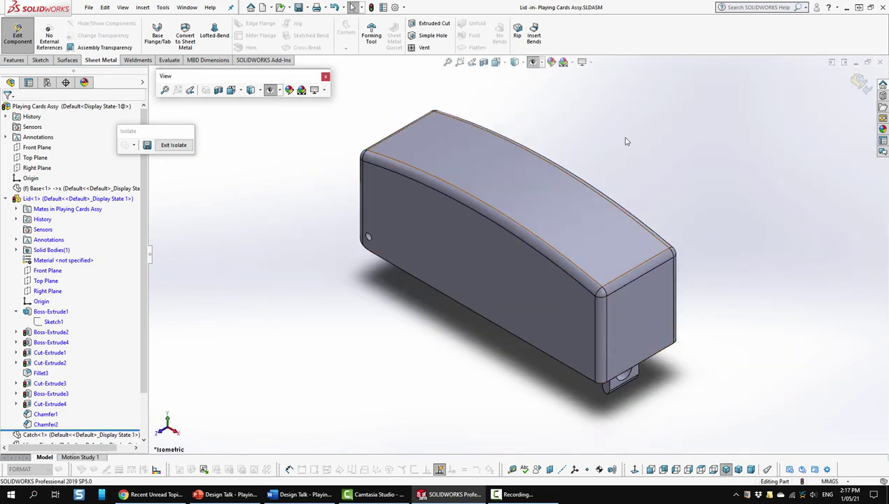
# Stop editing the lid and exit isolation to show the full assembly
pyautogui.click(858, 84)
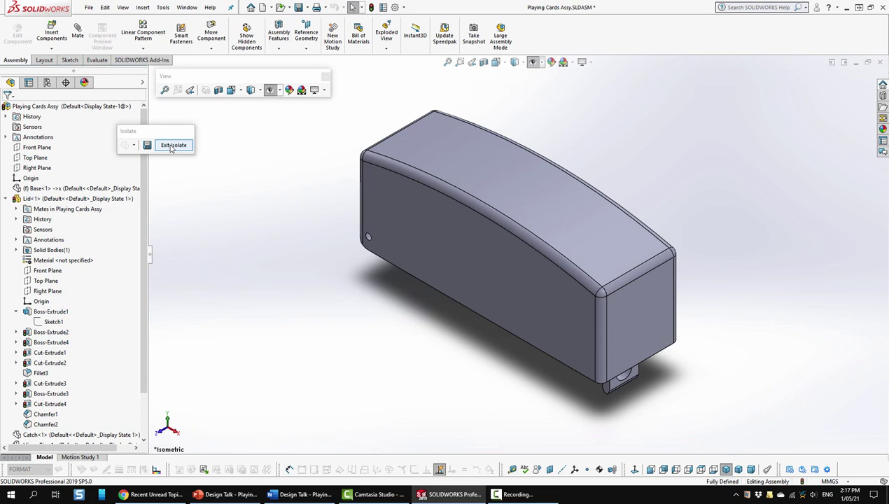
pyautogui.click(171, 146)
pyautogui.scroll(-5, 75, 387)
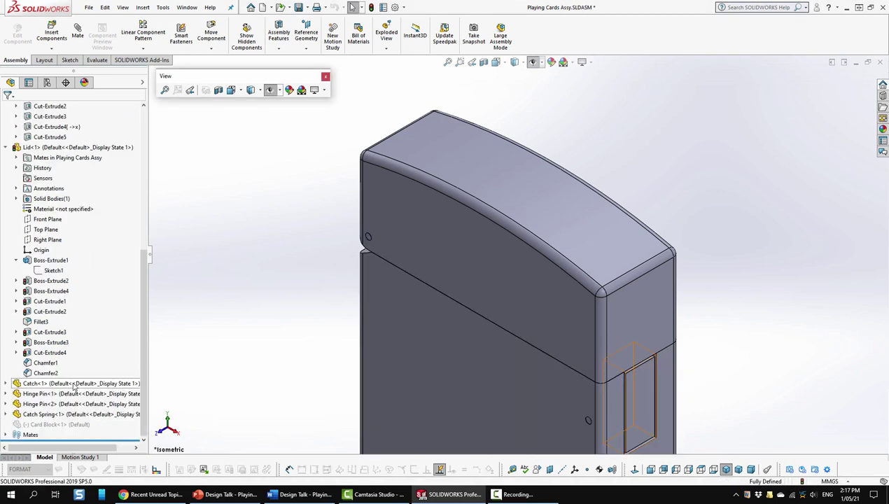
# Isolate Catch<1>, fit it in view, and orbit to see its hinge side
pyautogui.click(75, 385)
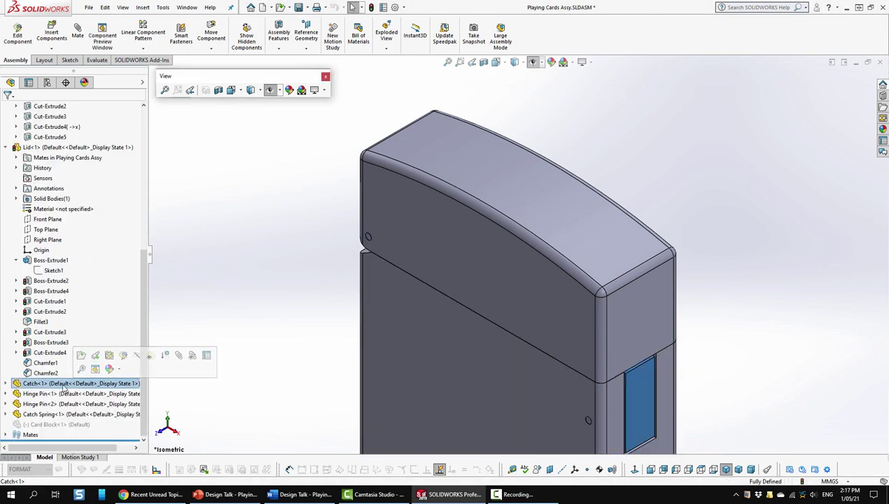
pyautogui.rightClick(56, 387)
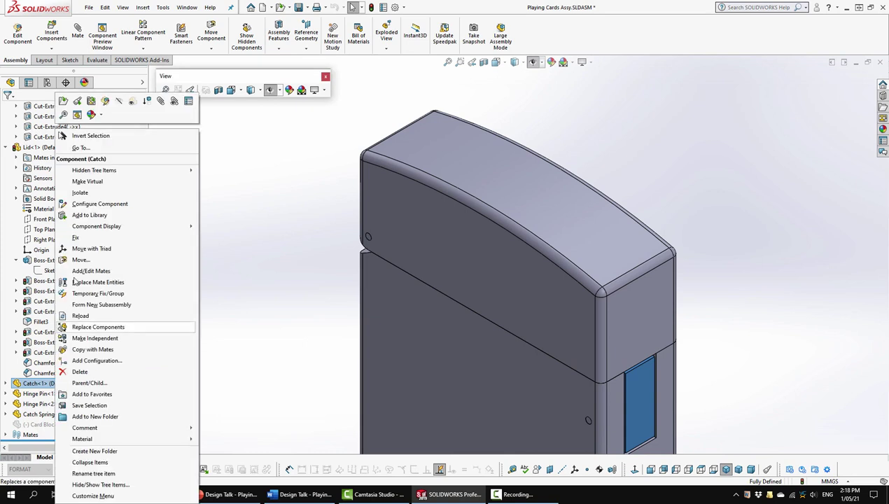
pyautogui.click(87, 193)
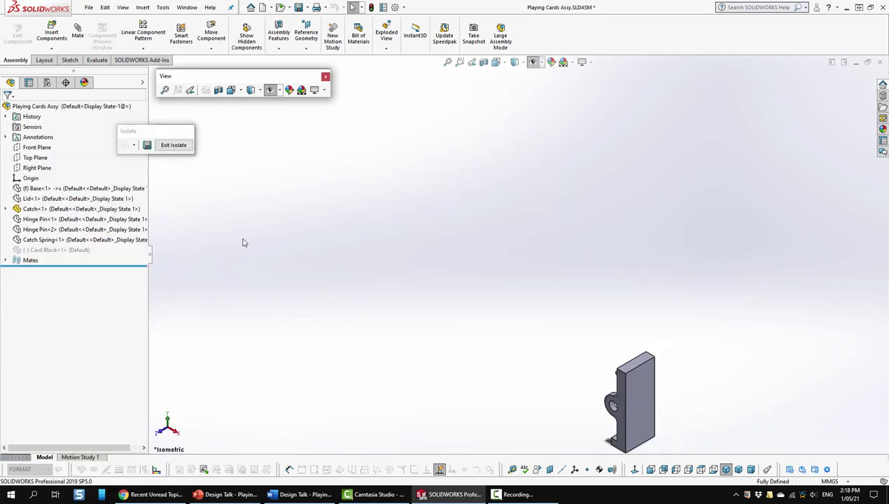
pyautogui.press('f')
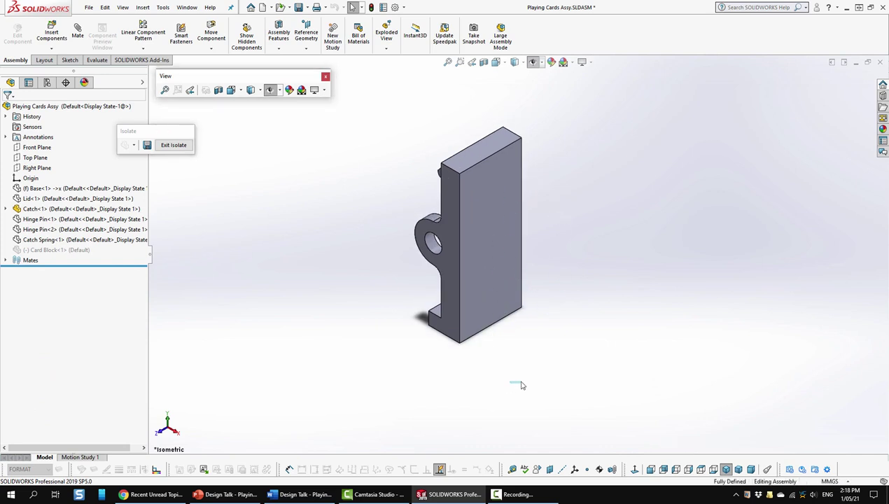
pyautogui.moveTo(519, 386); pyautogui.dragTo(591, 397, button='middle')
pyautogui.scroll(-2, 437, 254)
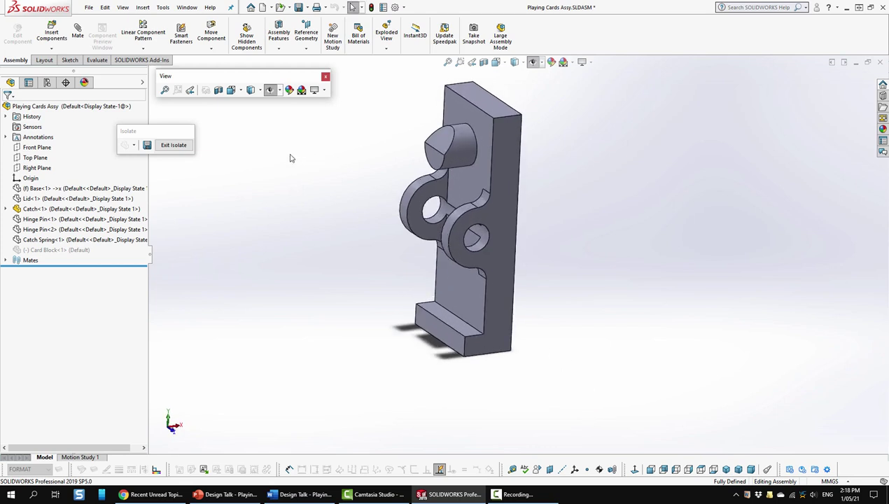
pyautogui.rightClick(483, 125)
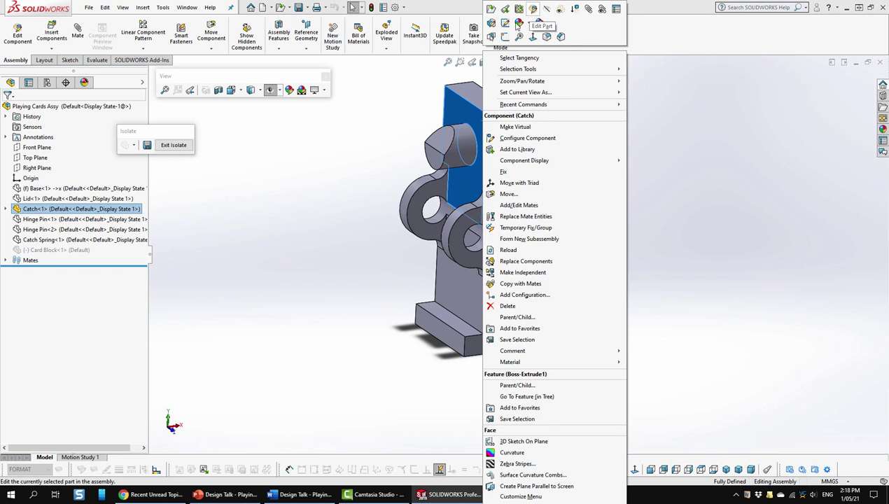
# Edit the Catch part, roll its history back to Boss-Extrude1, and show Sketch1
pyautogui.click(532, 9)
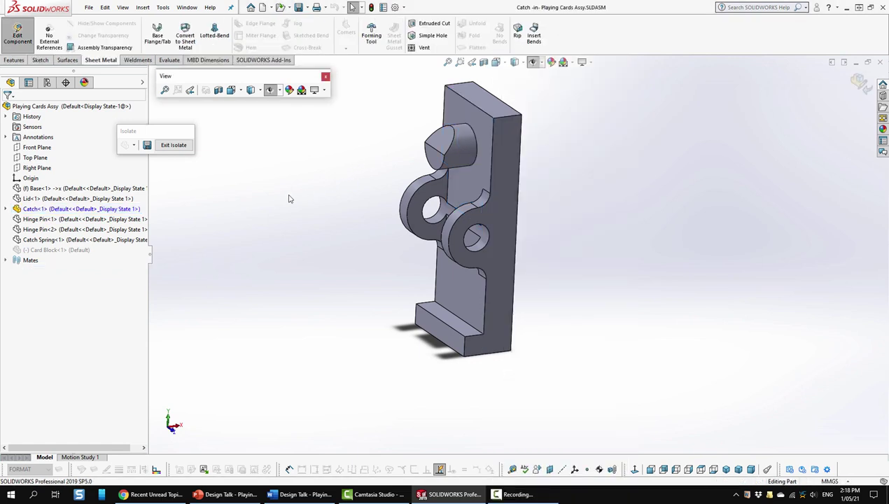
pyautogui.click(6, 209)
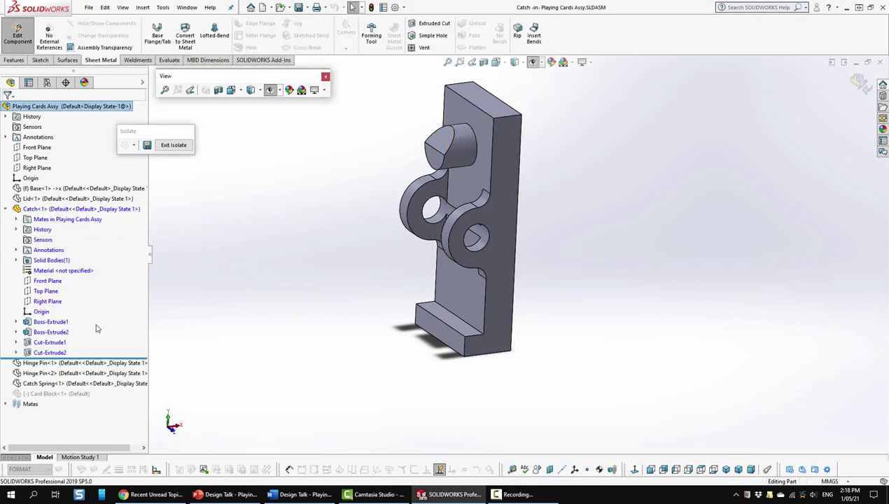
pyautogui.moveTo(109, 357); pyautogui.dragTo(109, 326)
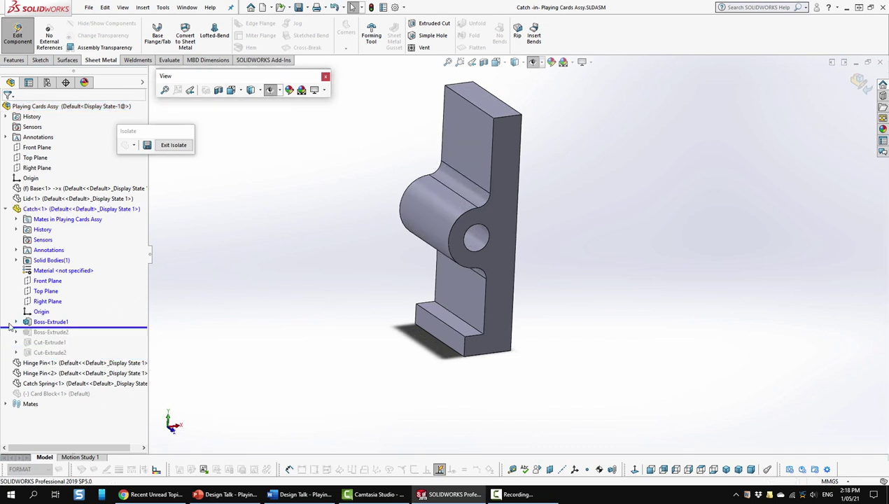
pyautogui.click(16, 322)
pyautogui.click(53, 332)
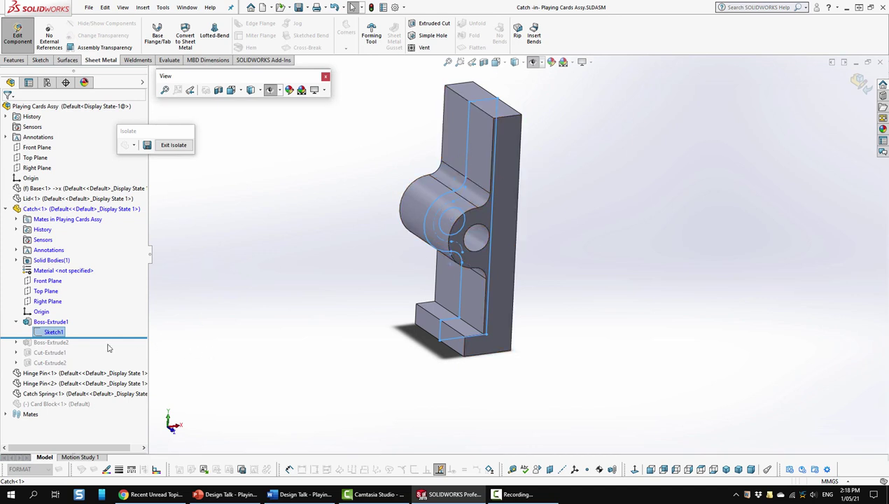
# Roll the Catch forward through Boss-Extrude2, Cut-Extrude1 and Cut-Extrude2, then rotate to see the hinge slot
pyautogui.moveTo(110, 337); pyautogui.dragTo(109, 347)
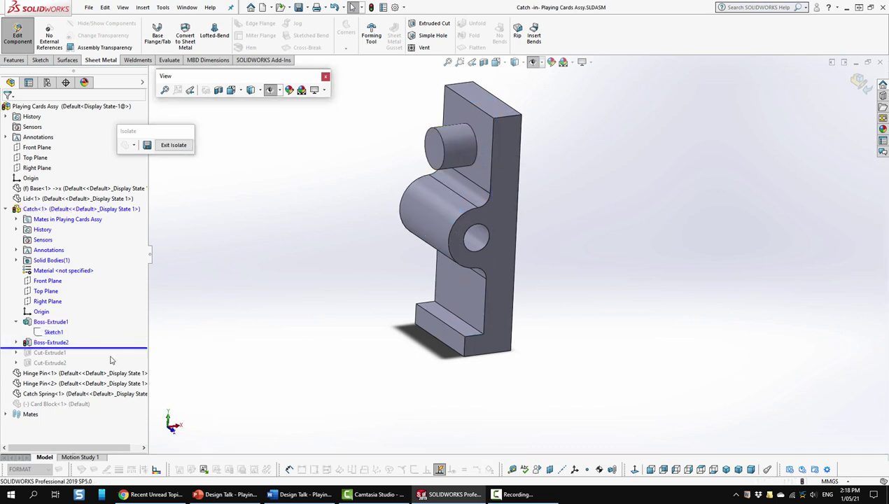
pyautogui.moveTo(109, 347); pyautogui.dragTo(106, 358)
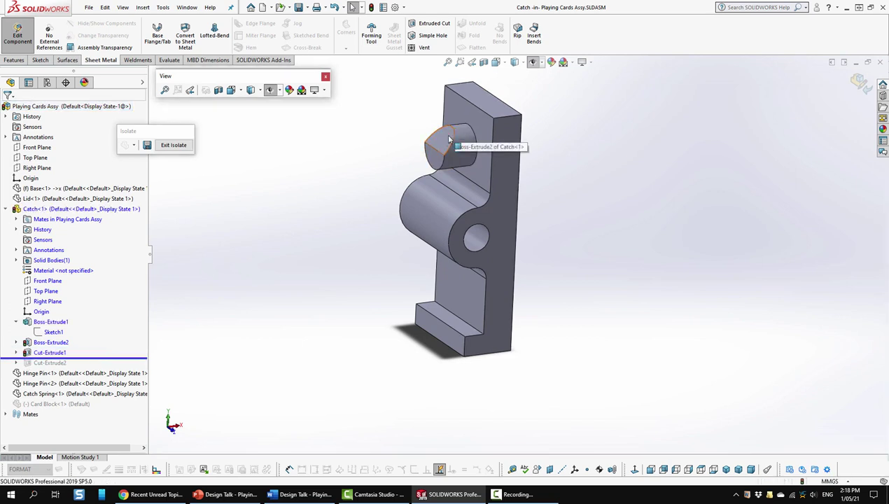
pyautogui.moveTo(83, 358); pyautogui.dragTo(84, 366)
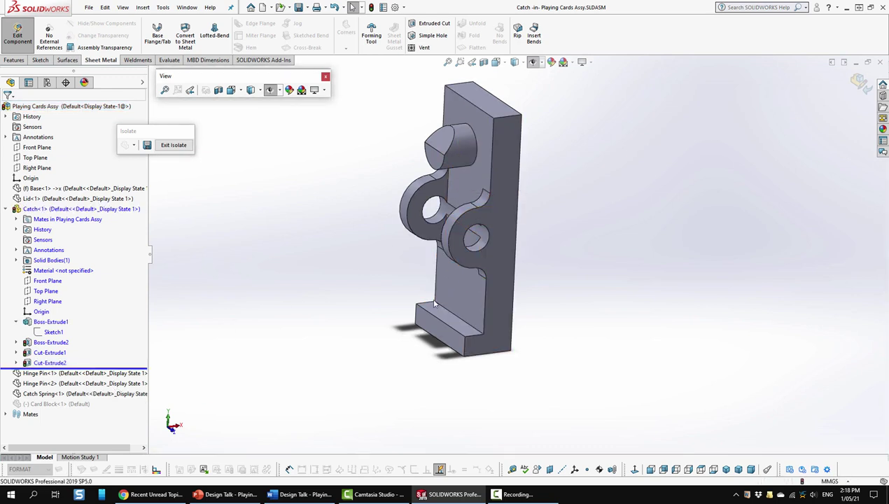
pyautogui.moveTo(470, 315); pyautogui.dragTo(472, 331, button='middle')
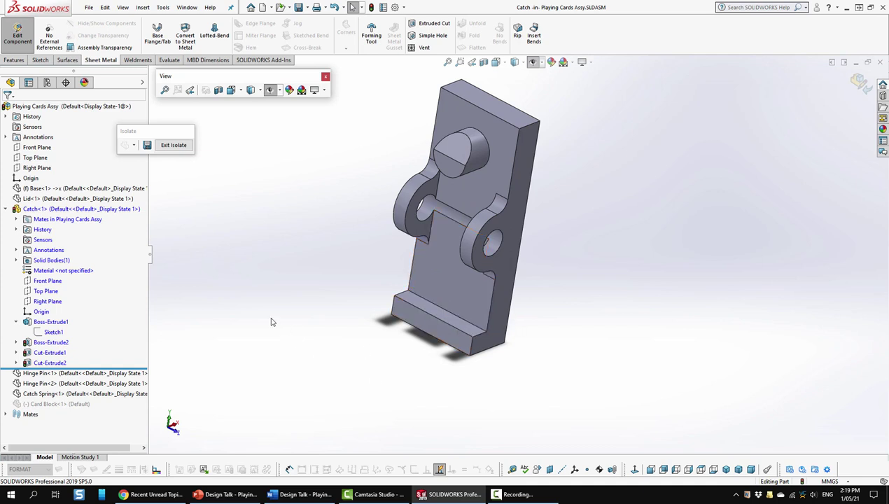
# Exit Catch editing and isolation, view the case isometrically, and select Hinge Pin<2> and Catch Spring<1>
pyautogui.click(854, 83)
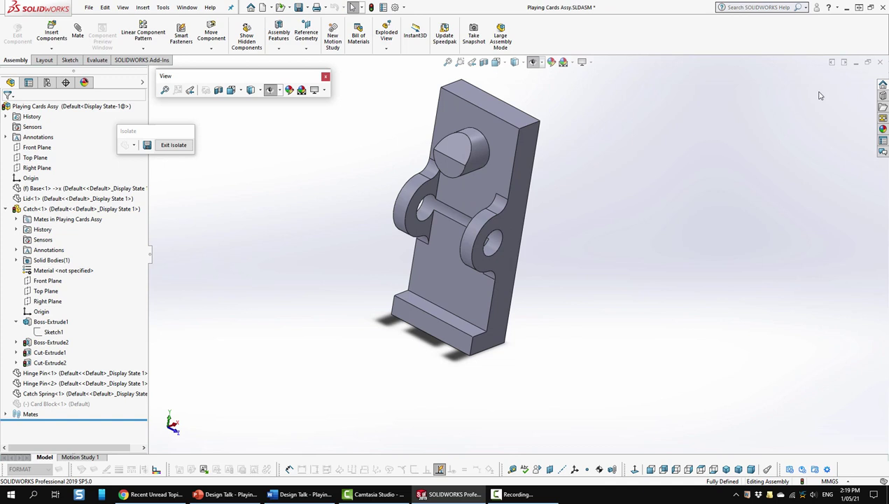
pyautogui.click(174, 145)
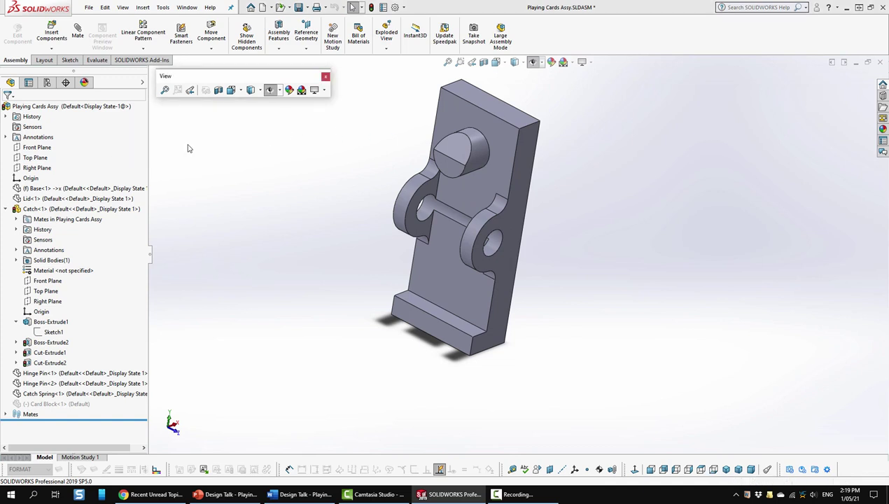
pyautogui.click(726, 468)
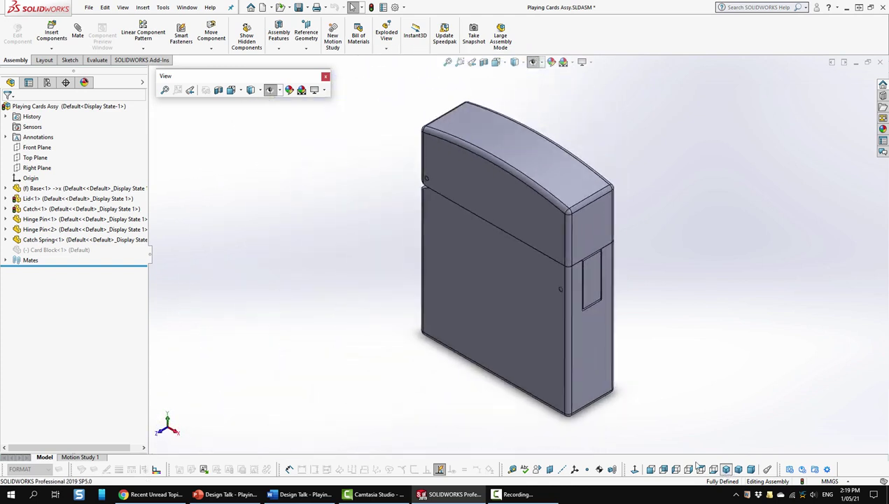
pyautogui.click(61, 231)
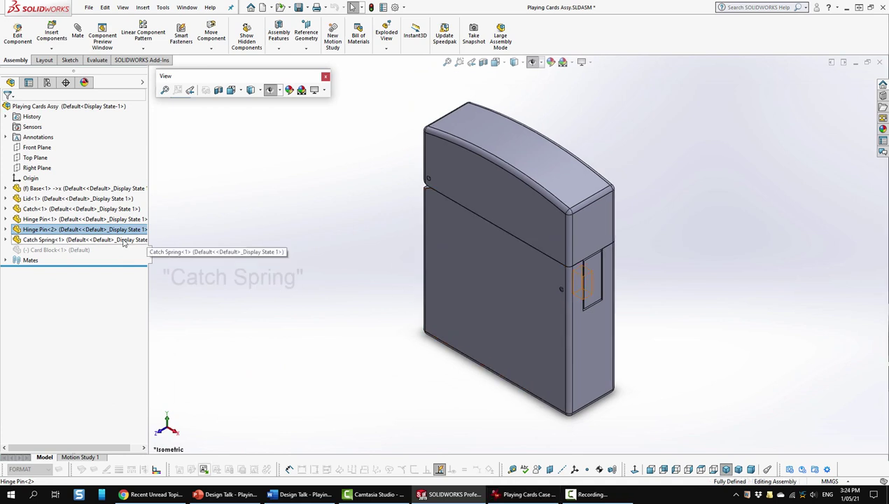
pyautogui.click(122, 240)
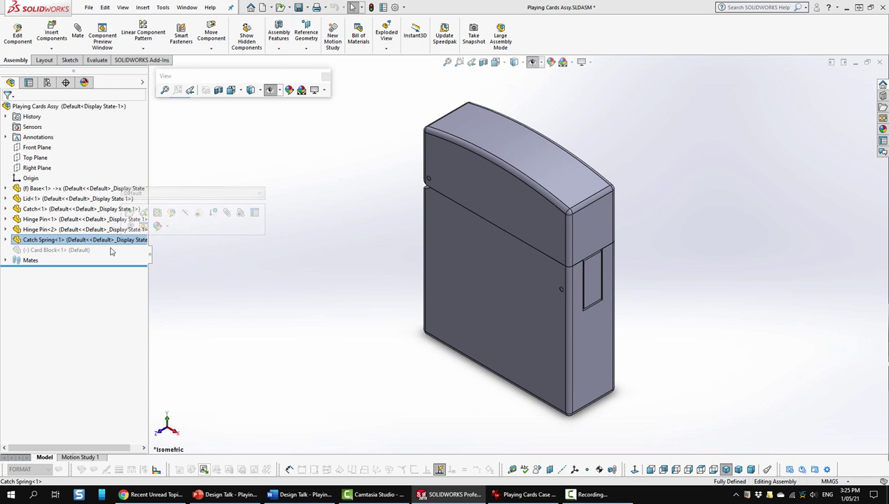
pyautogui.rightClick(103, 242)
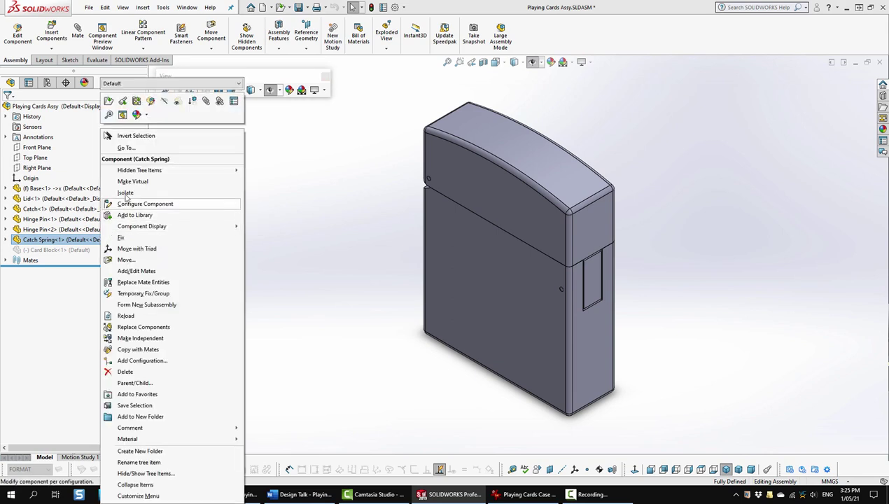
pyautogui.press('Escape')
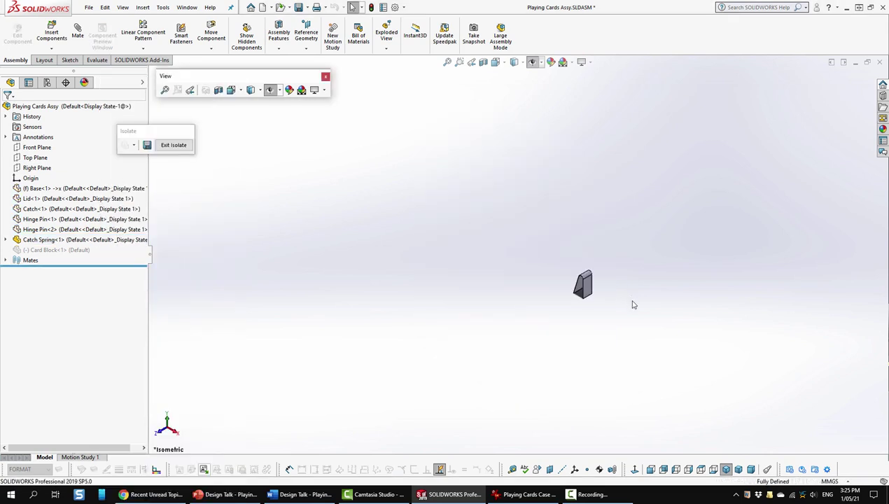
pyautogui.scroll(-5, 623, 297)
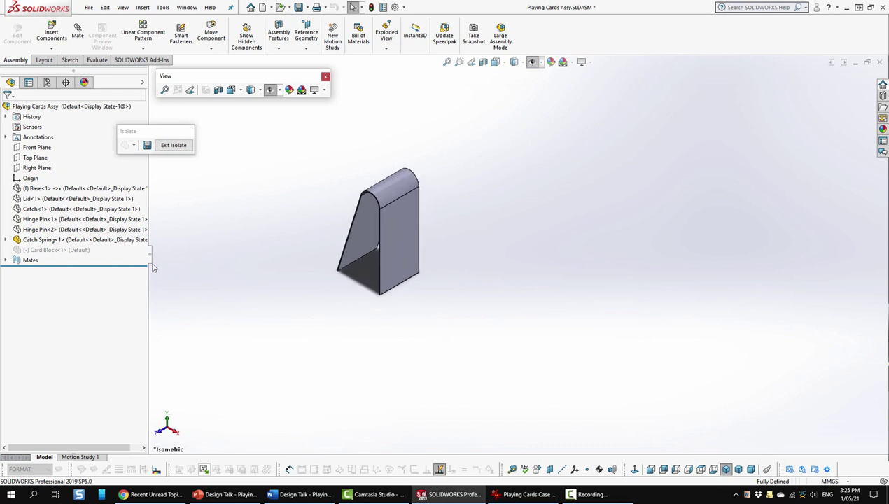
pyautogui.rightClick(79, 239)
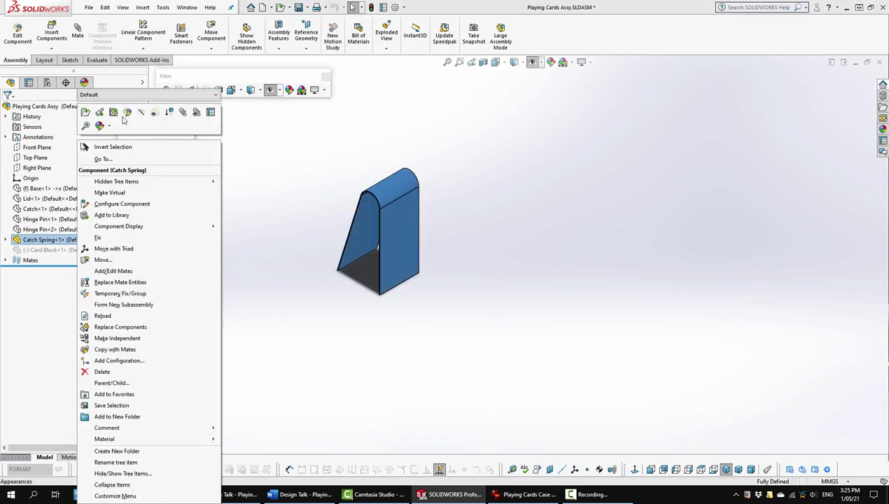
pyautogui.click(127, 112)
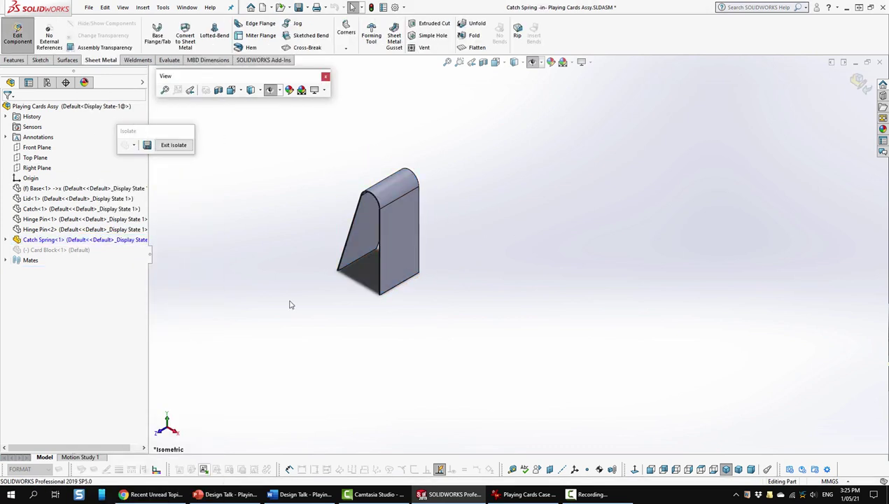
pyautogui.click(5, 240)
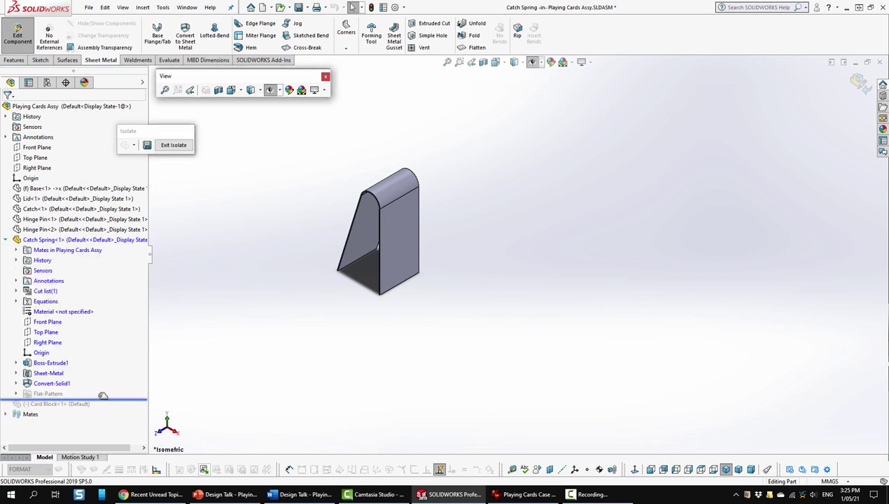
pyautogui.moveTo(102, 396); pyautogui.dragTo(96, 369)
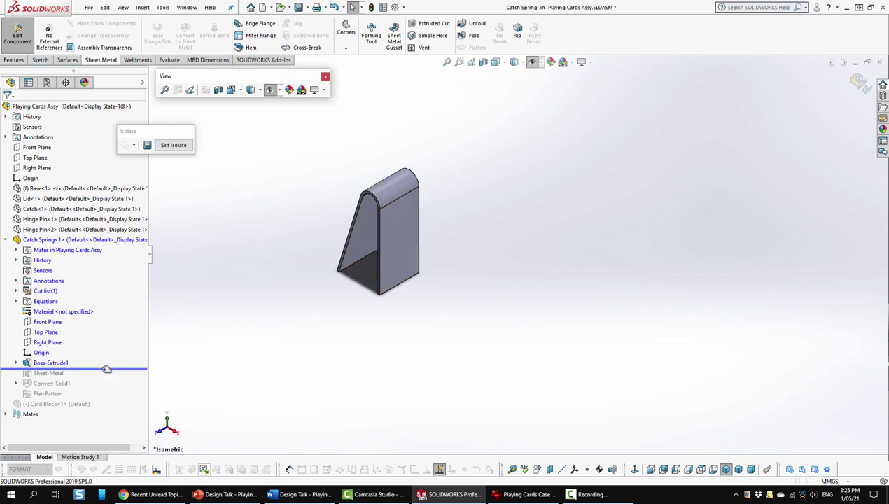
pyautogui.moveTo(103, 369); pyautogui.dragTo(108, 401)
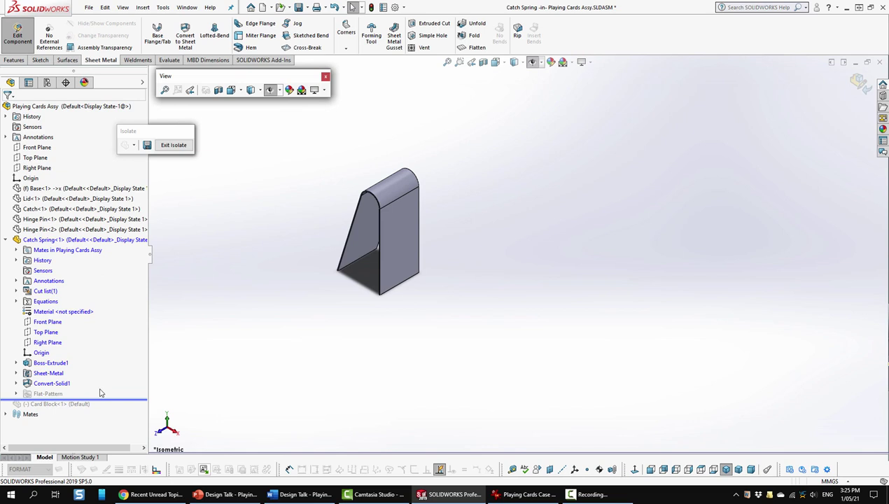
pyautogui.click(476, 48)
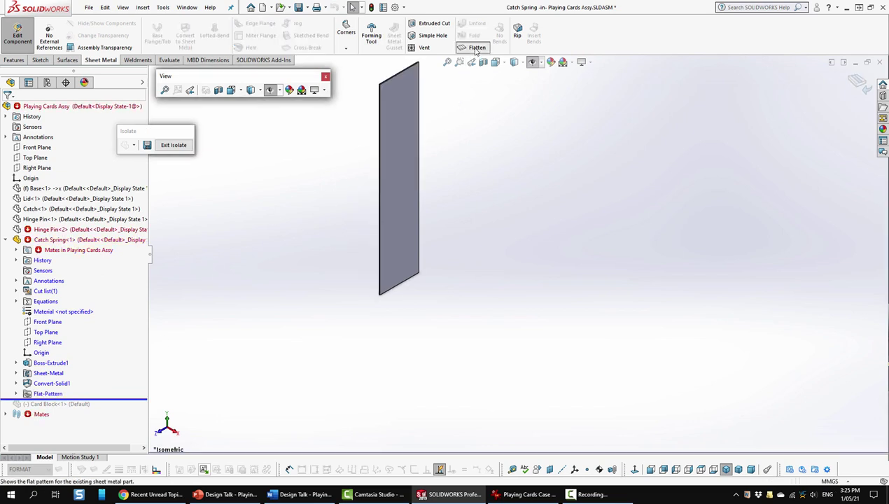
pyautogui.click(476, 47)
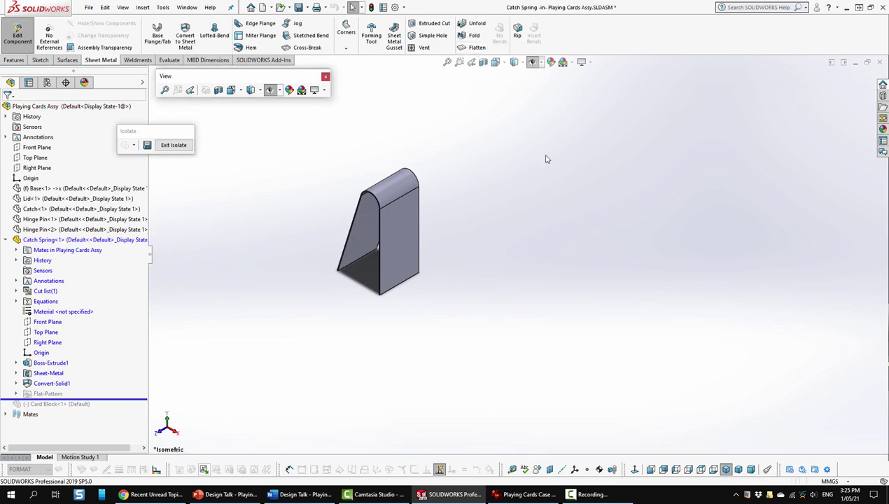
pyautogui.click(17, 38)
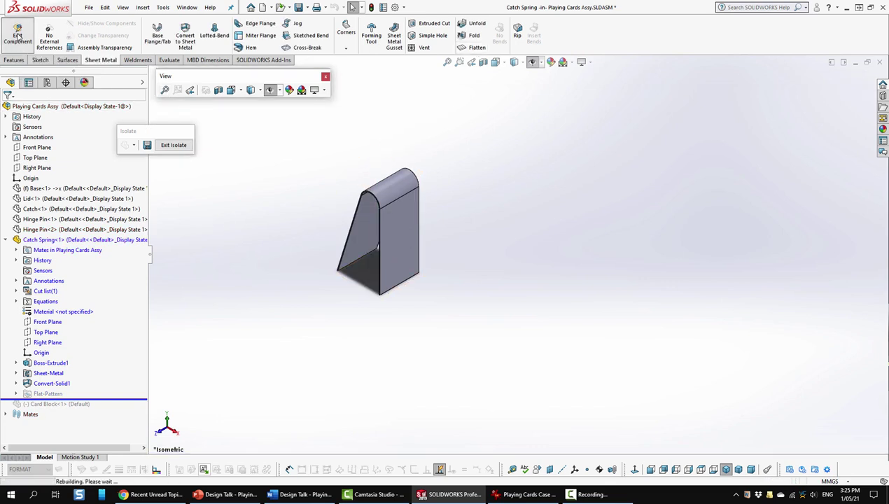
pyautogui.click(182, 146)
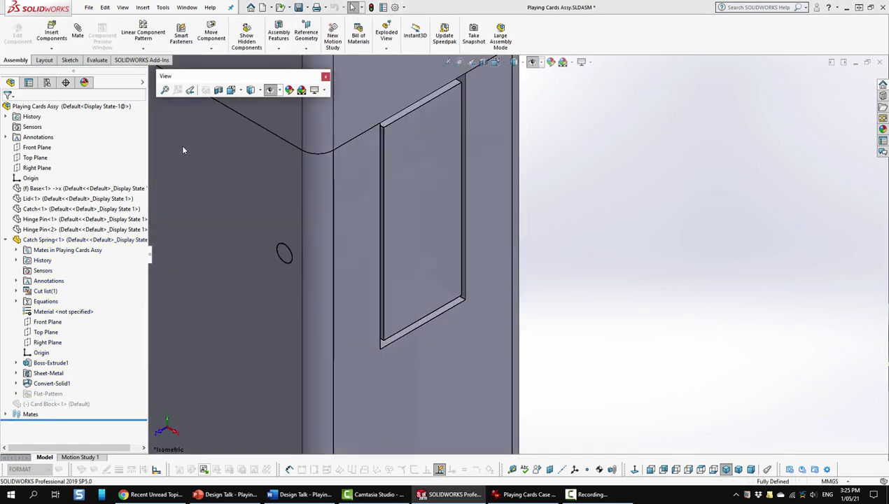
# Fit the case isometrically, then switch to the Playing Cards Assy drawing, sheet 1 of 7
pyautogui.click(725, 470)
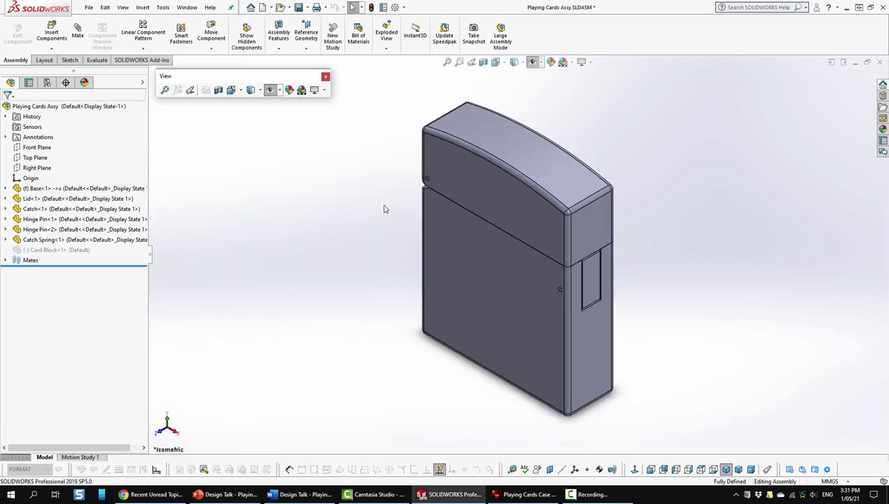
pyautogui.hotkey('ctrl', 'Tab')
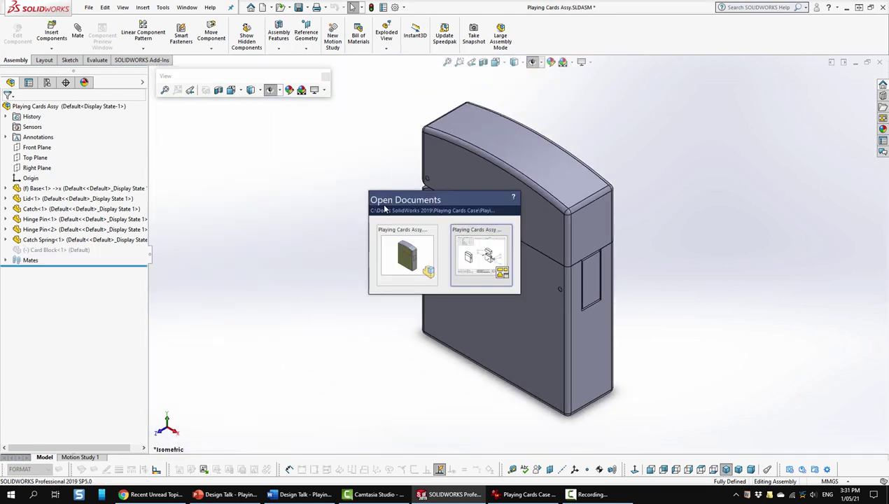
pyautogui.click(474, 240)
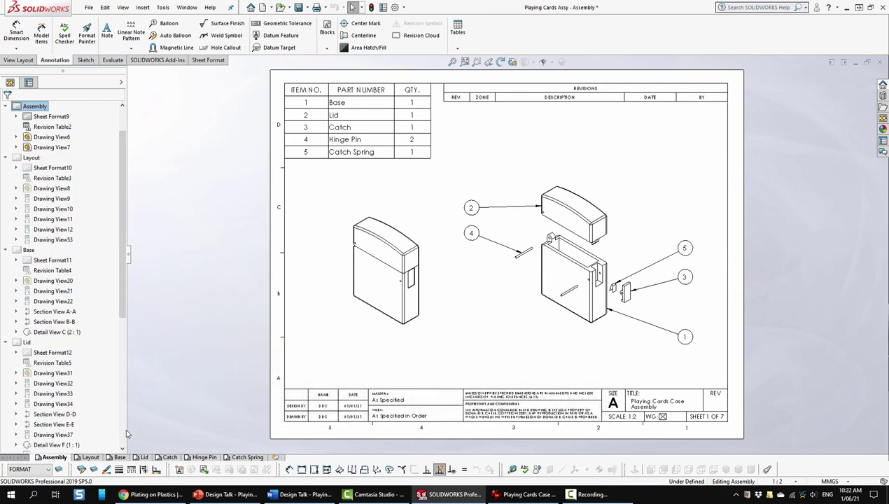
pyautogui.click(93, 457)
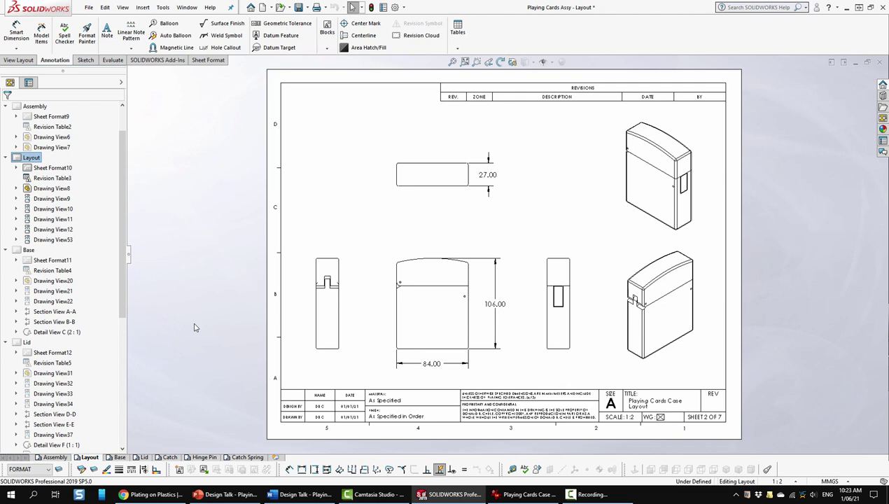
# Show the Base sheet, 3 of 7, with sections A-A, B-B and detail C
pyautogui.click(119, 458)
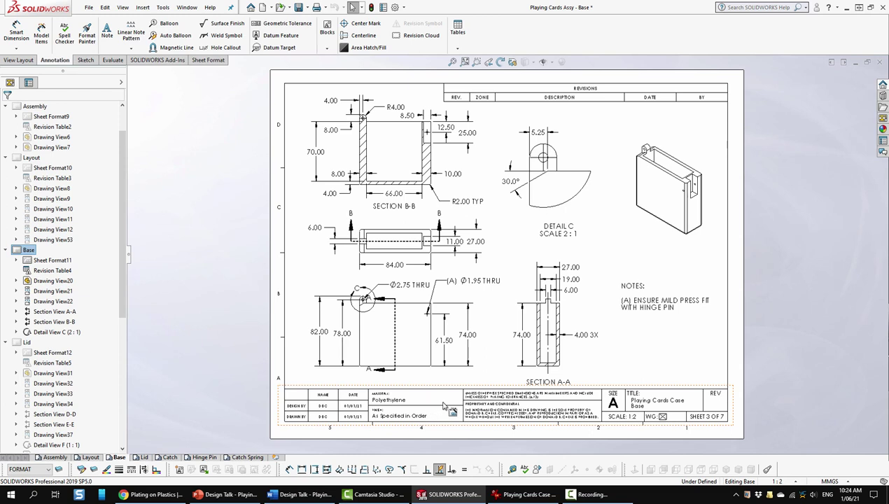
# View the render of four decorated card cases, then minimize IrfanView to reveal Chrome
pyautogui.click(517, 496)
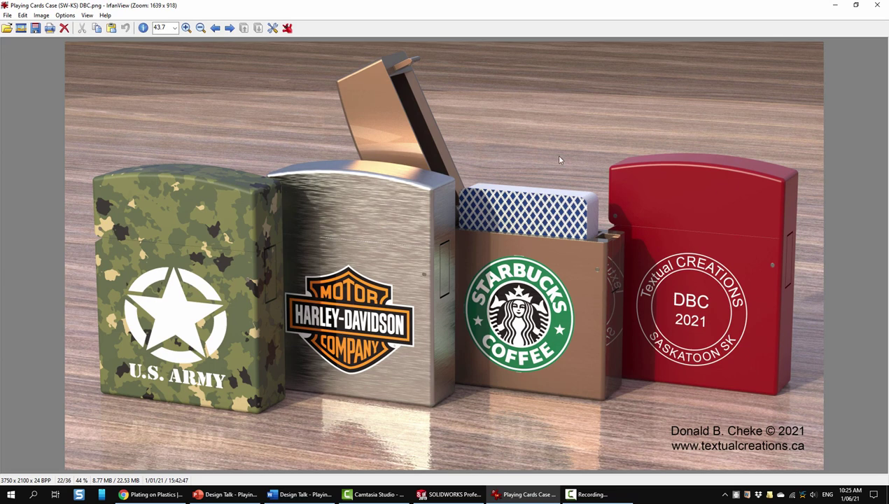
pyautogui.click(835, 7)
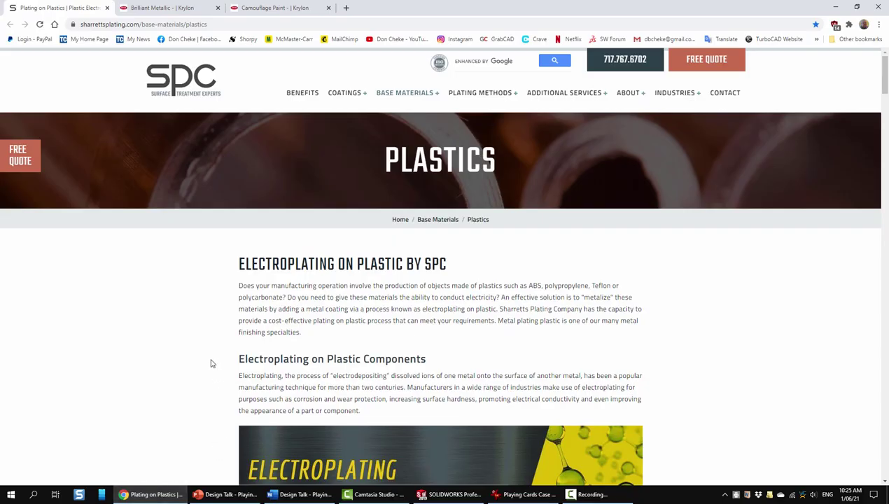
# Scroll the SPC page down to the gold, nickel, copper and chrome plating metals
pyautogui.scroll(-3, 260, 307)
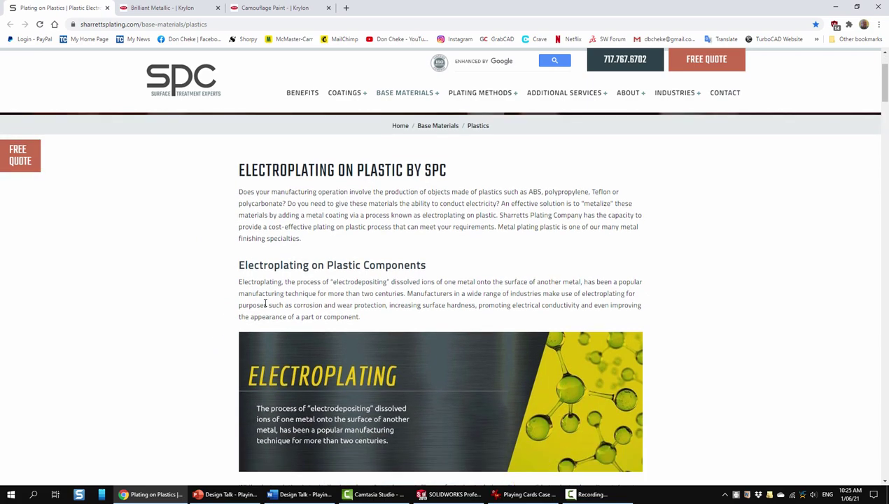
pyautogui.scroll(-7, 266, 305)
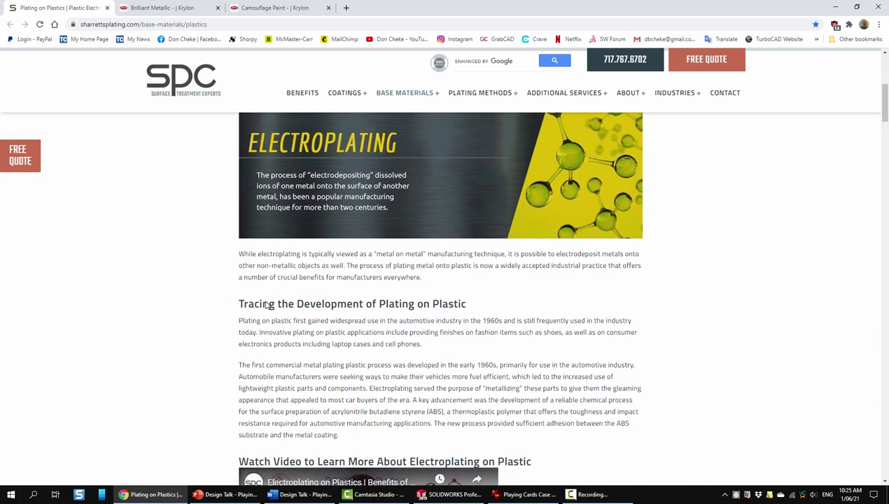
pyautogui.scroll(-2, 266, 303)
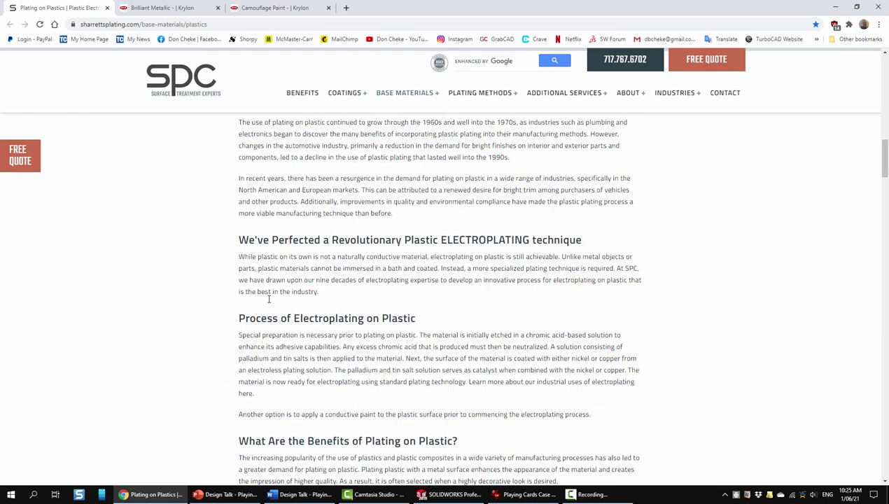
pyautogui.scroll(-8, 268, 299)
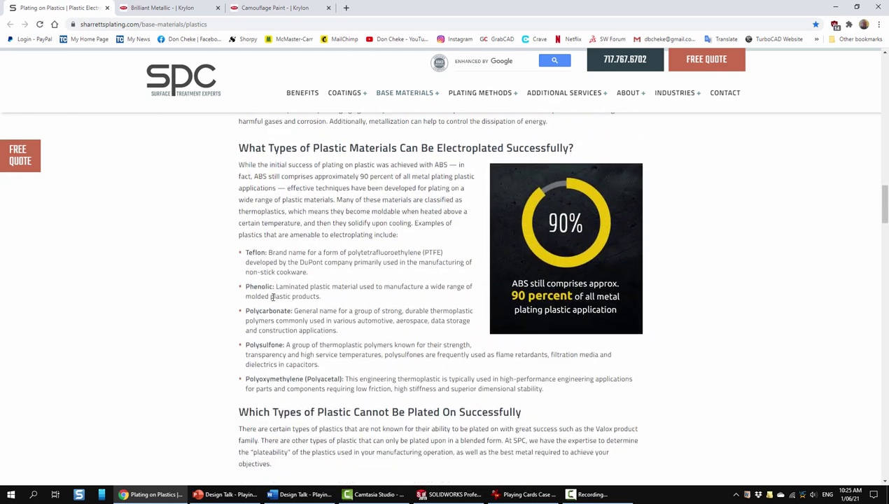
pyautogui.scroll(-1, 272, 297)
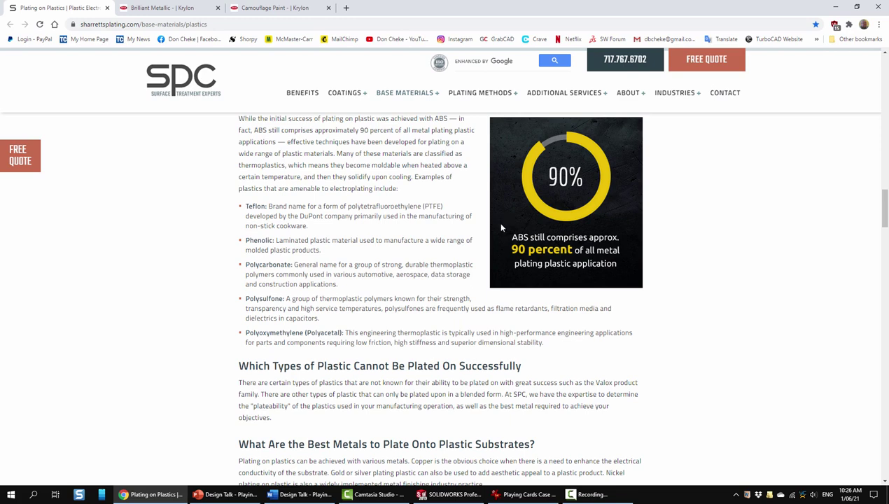
pyautogui.scroll(-7, 502, 217)
pyautogui.scroll(-2, 502, 228)
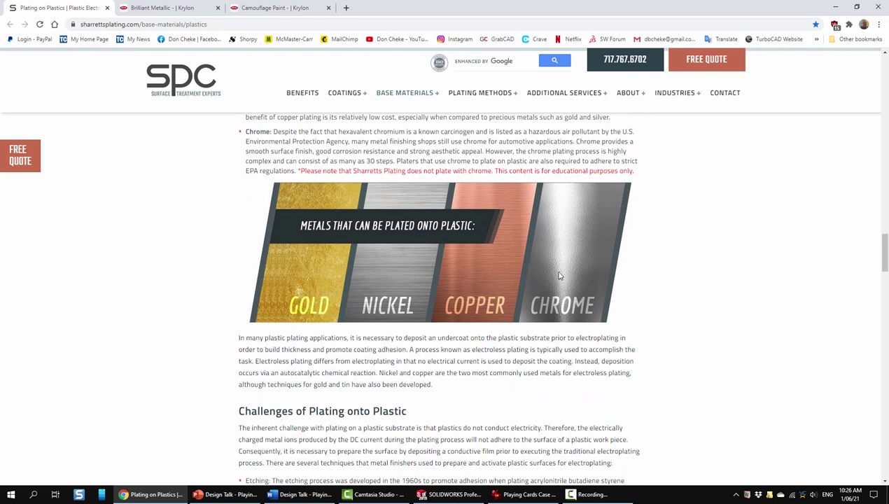
pyautogui.scroll(-2, 426, 299)
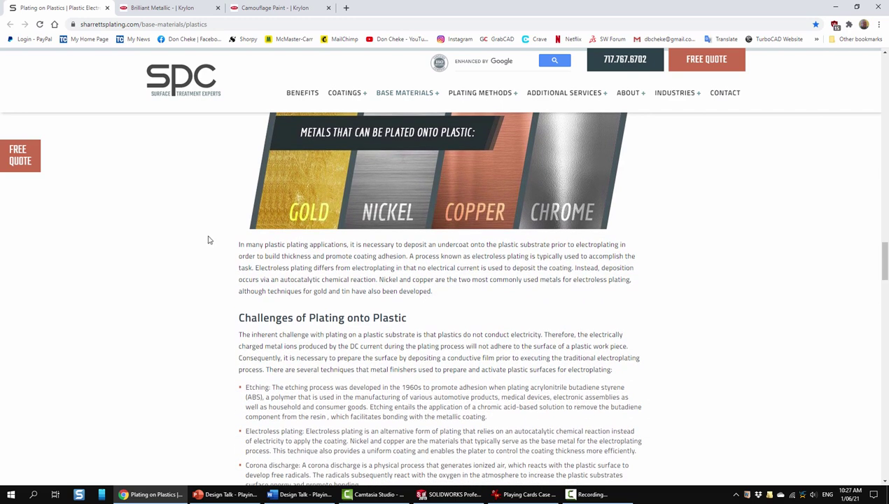
# Review the Krylon Camouflage Paint product page
pyautogui.click(259, 10)
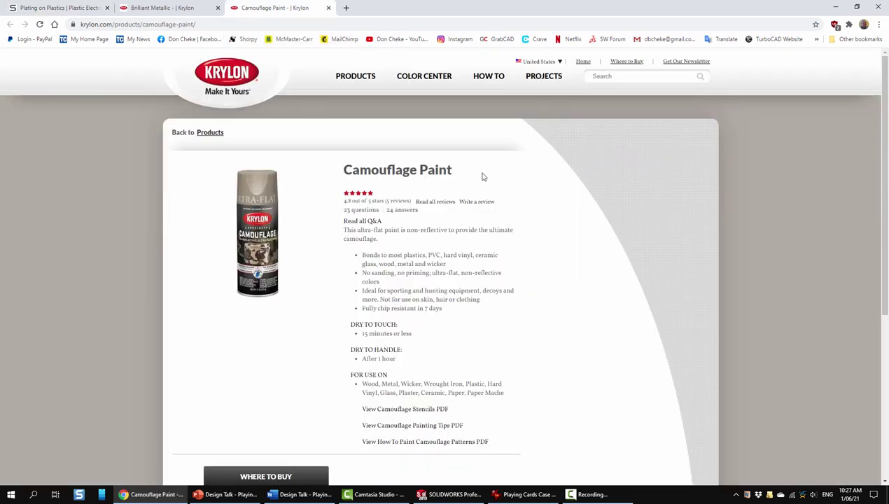
pyautogui.scroll(-2, 481, 206)
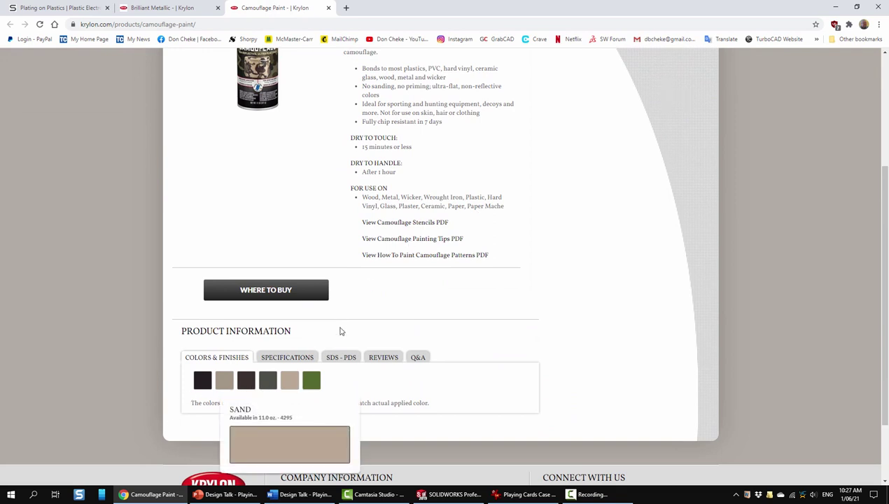
pyautogui.scroll(2, 370, 208)
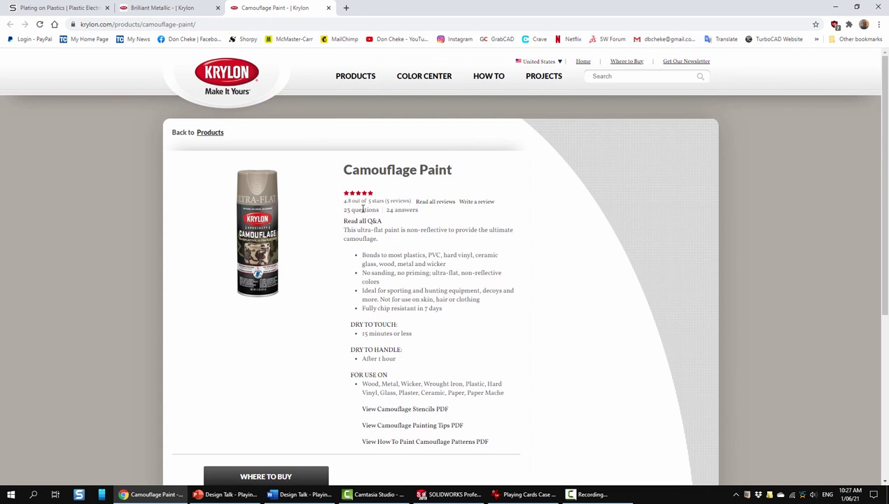
pyautogui.scroll(-2, 329, 280)
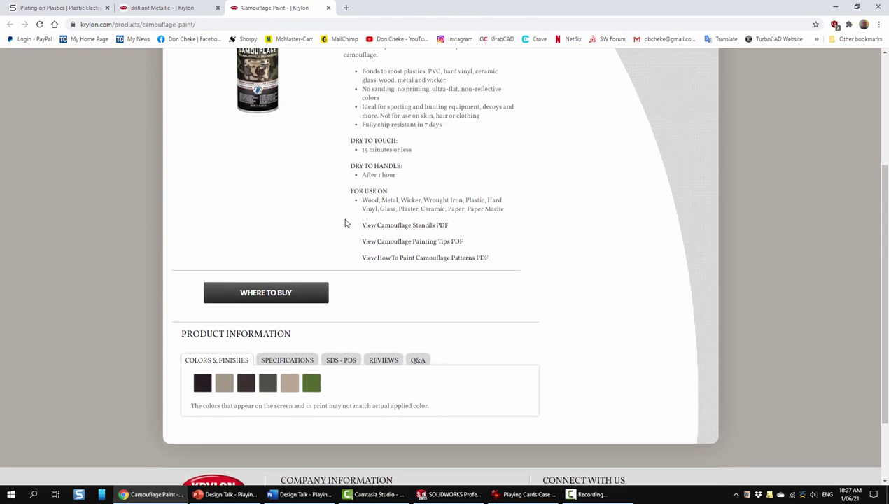
pyautogui.scroll(1, 345, 223)
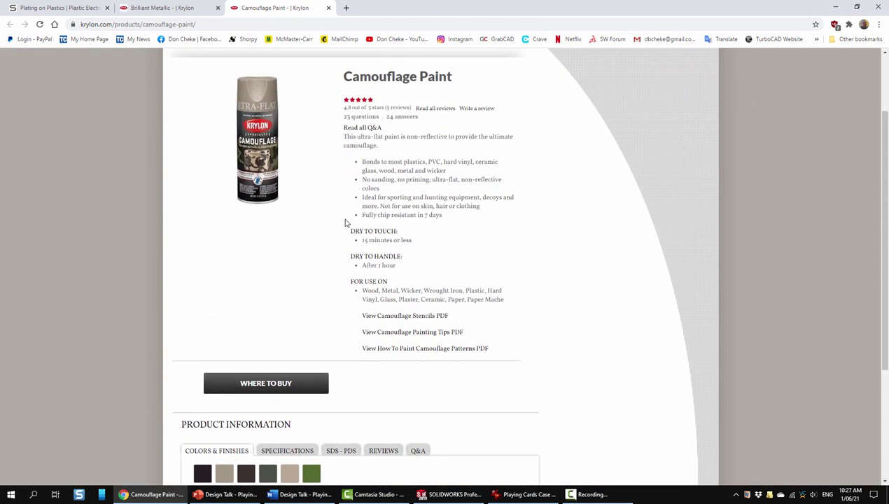
# Look over the Krylon Brilliant Metallic page and its colour swatches
pyautogui.click(156, 11)
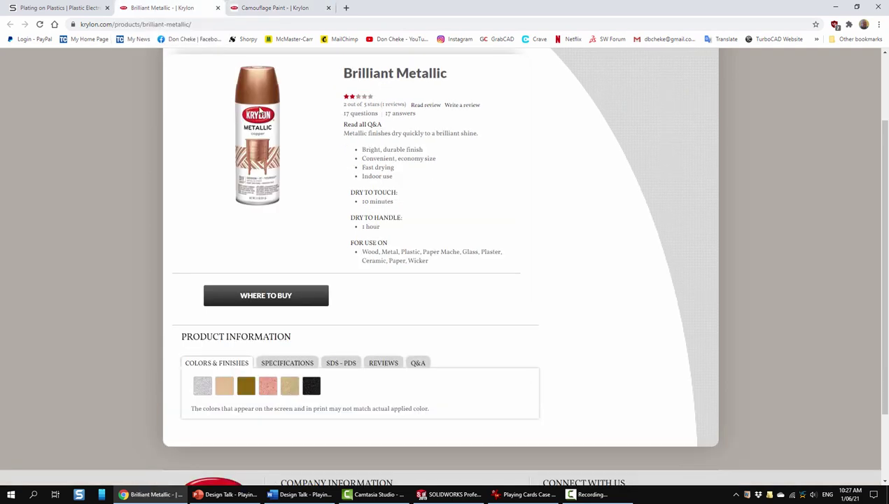
pyautogui.scroll(-1, 301, 215)
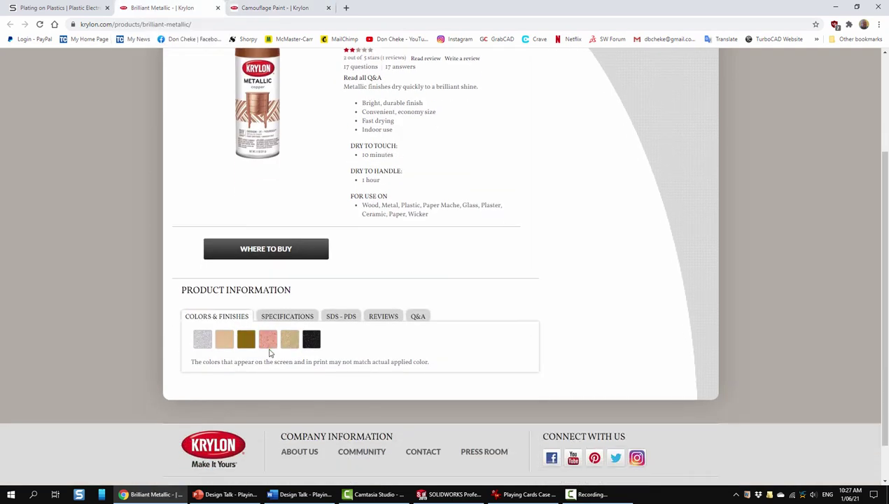
pyautogui.scroll(2, 301, 215)
pyautogui.scroll(-2, 360, 286)
pyautogui.scroll(2, 301, 168)
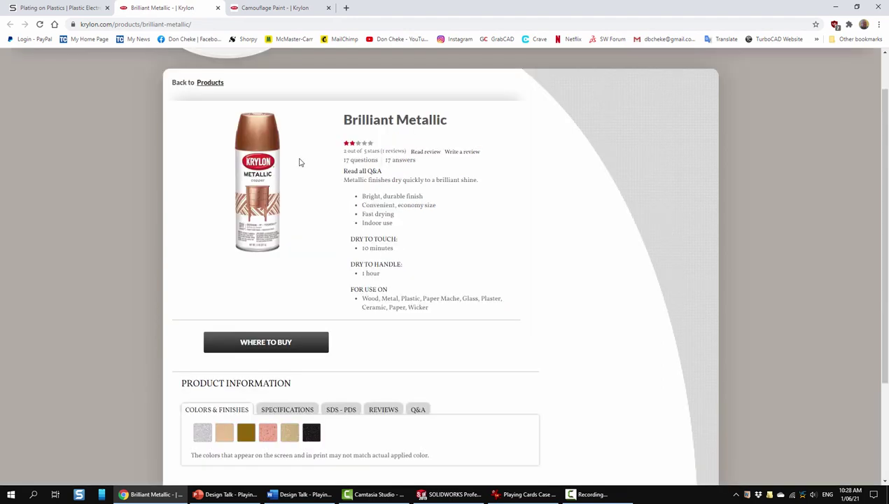
# Briefly bring back the card case render, then return to the SOLIDWORKS Base sheet
pyautogui.click(524, 494)
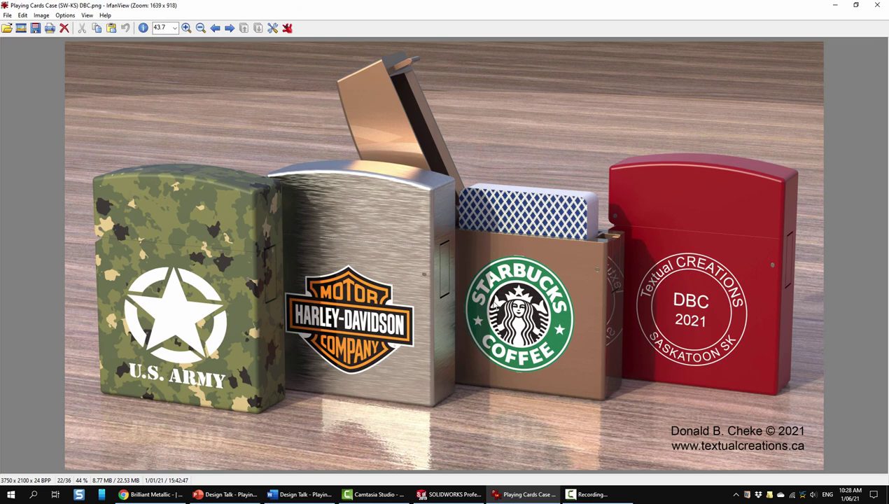
pyautogui.hotkey('alt', 'Tab')
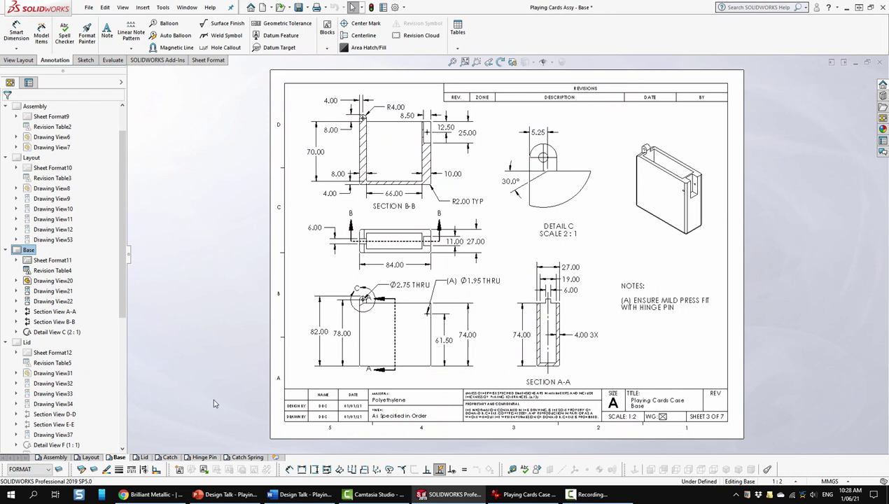
# Page through the Lid, Catch and Hinge Pin sheets to the Catch Spring sheet, 7 of 7
pyautogui.click(141, 457)
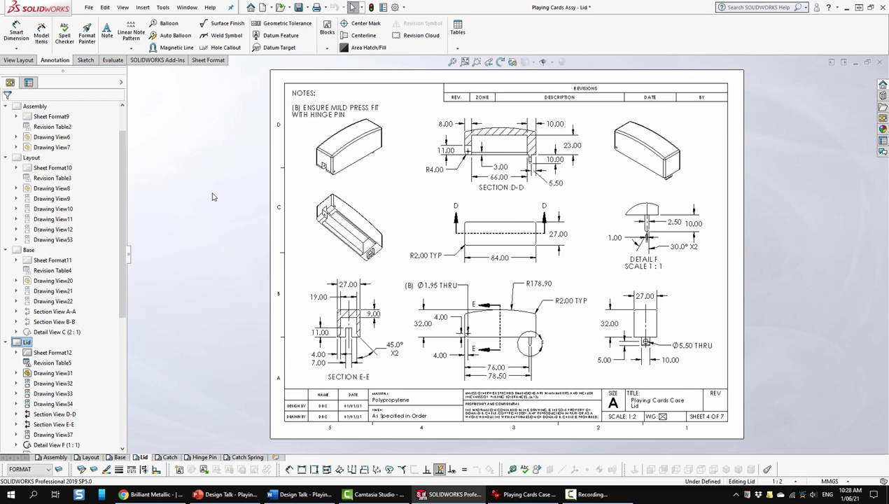
pyautogui.click(169, 457)
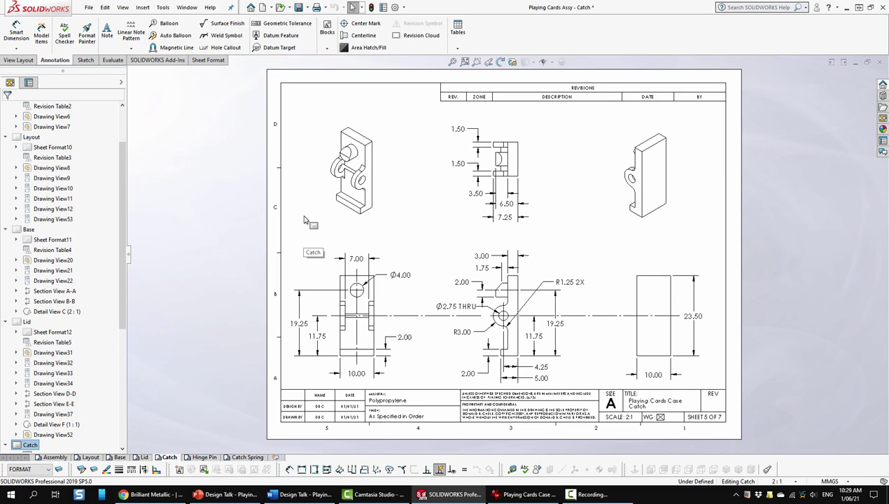
pyautogui.hotkey('ctrl', 'pagedown')
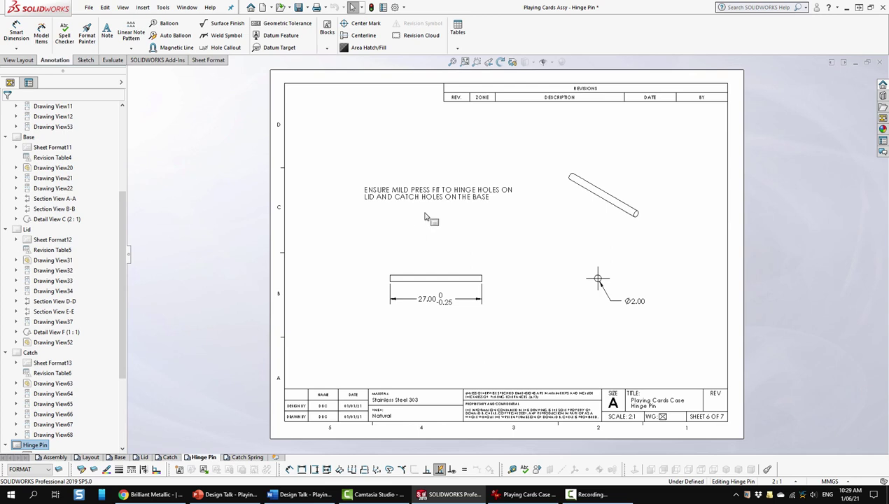
pyautogui.hotkey('ctrl', 'pagedown')
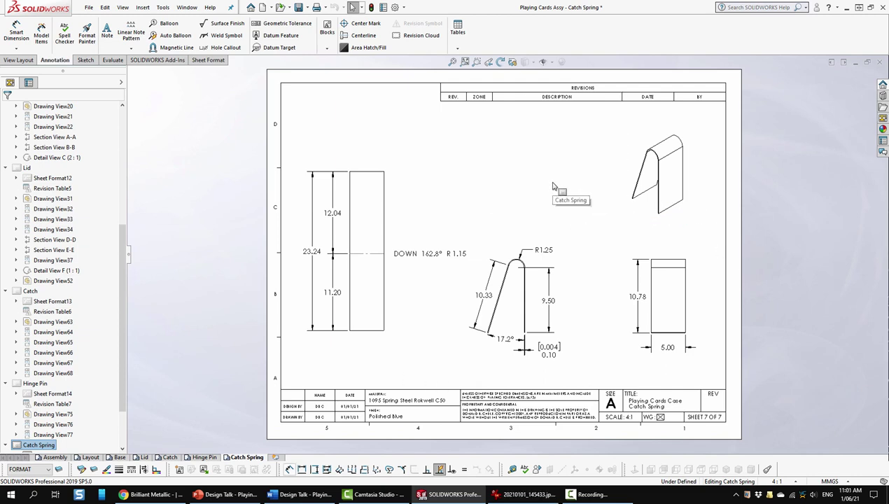
# Open the feeler gauge photo 20210101_145433.jpg showing the 0.10 mm blade
pyautogui.click(519, 496)
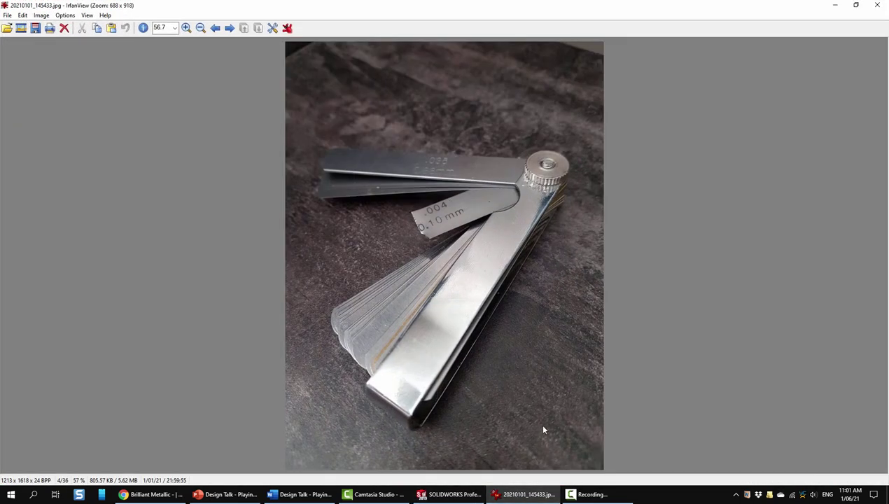